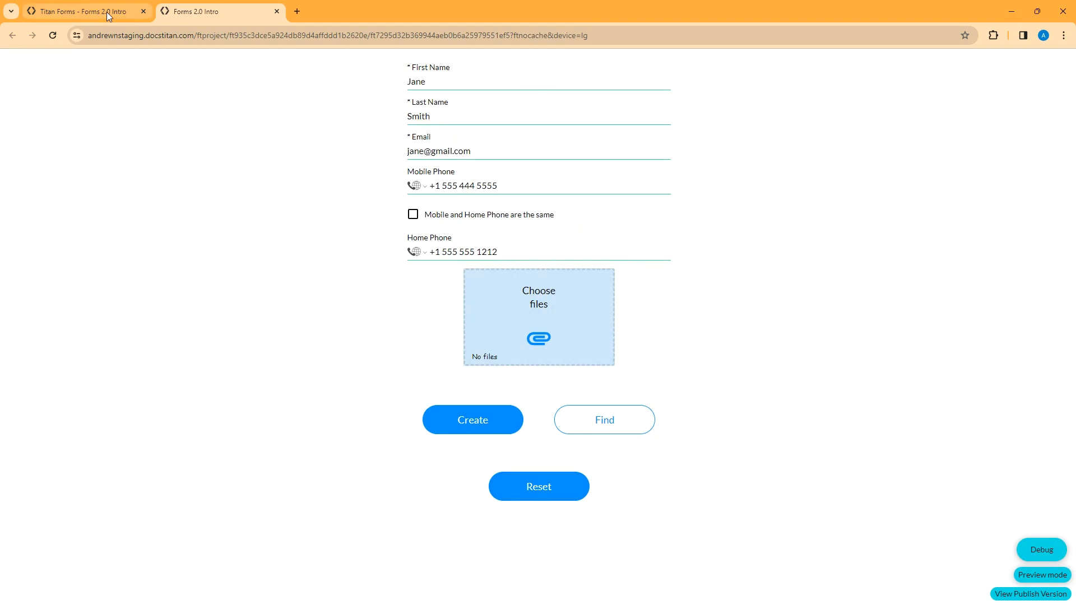
# - Switch to the Titan Forms editor and start a new push integration in the project's Salesforce integration settings
pyautogui.click(108, 14)
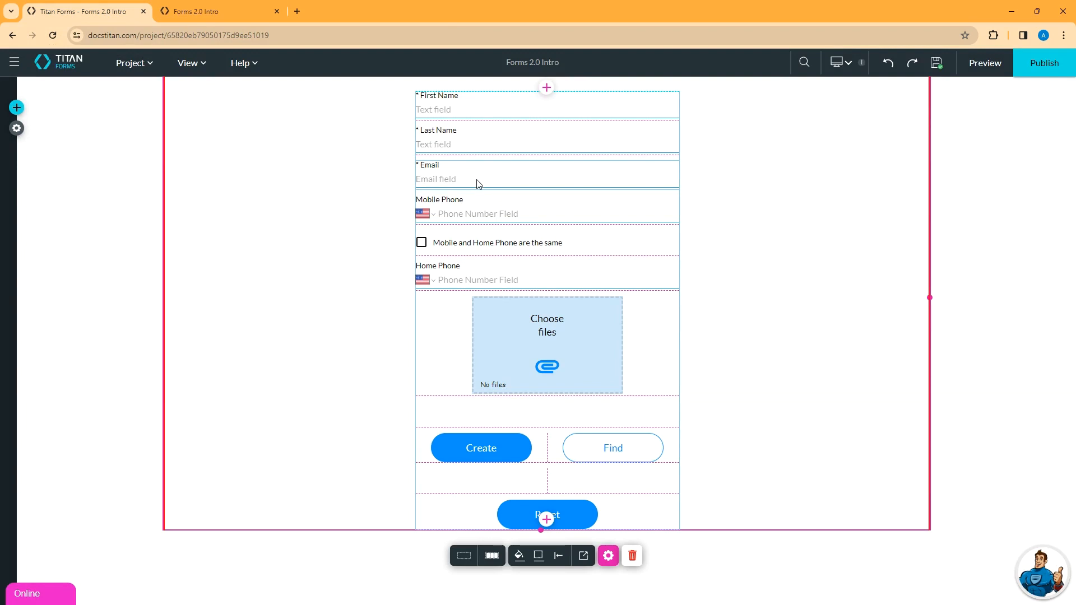
pyautogui.click(17, 129)
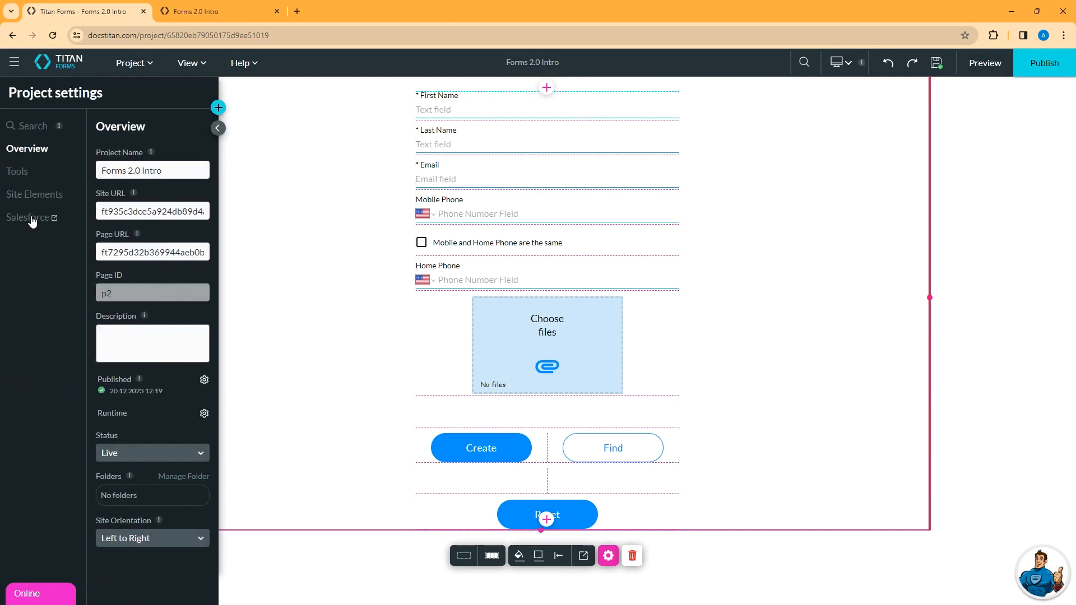
pyautogui.click(31, 218)
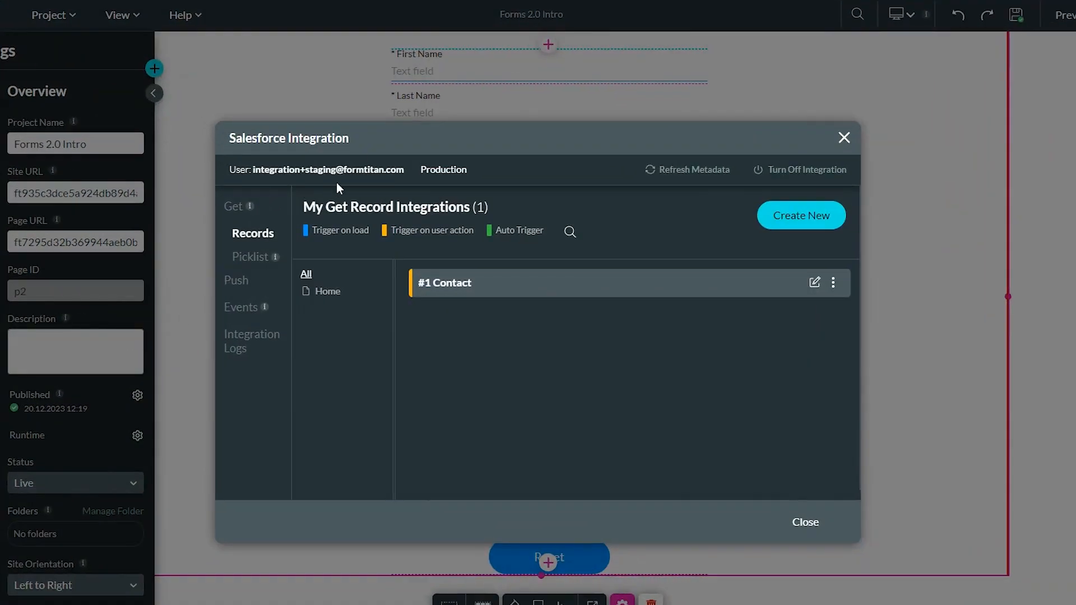
pyautogui.click(237, 282)
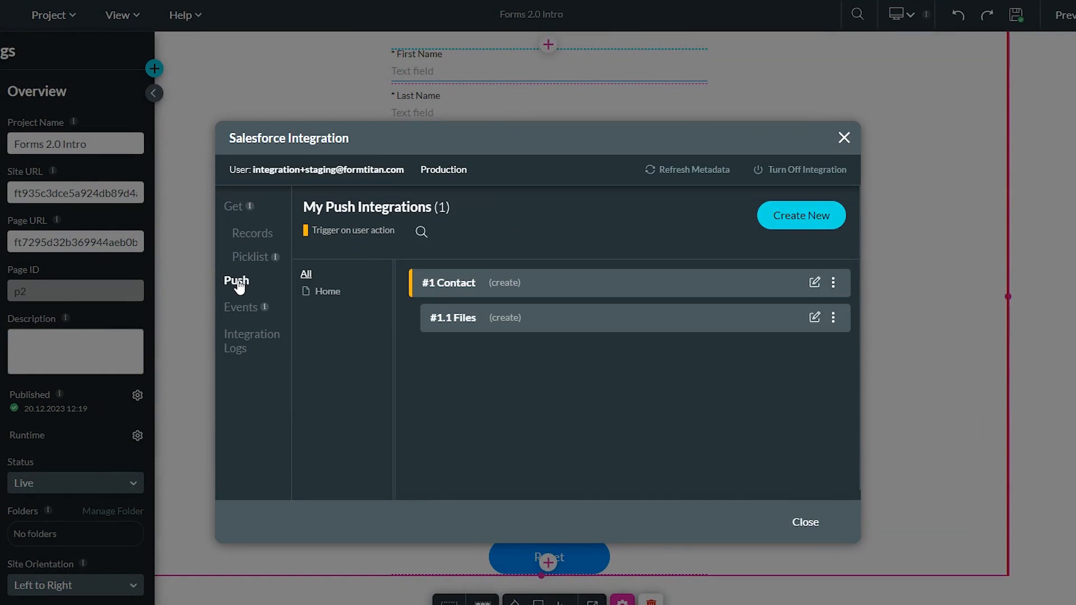
pyautogui.click(816, 220)
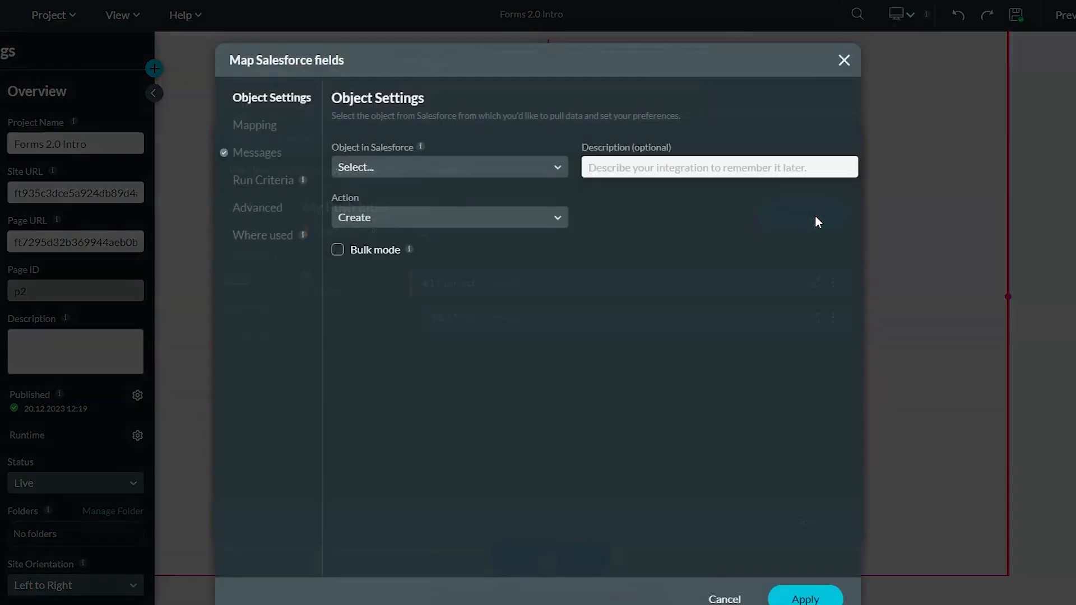
# - Set the integration's Salesforce object to Contact and its action to Update
pyautogui.click(532, 166)
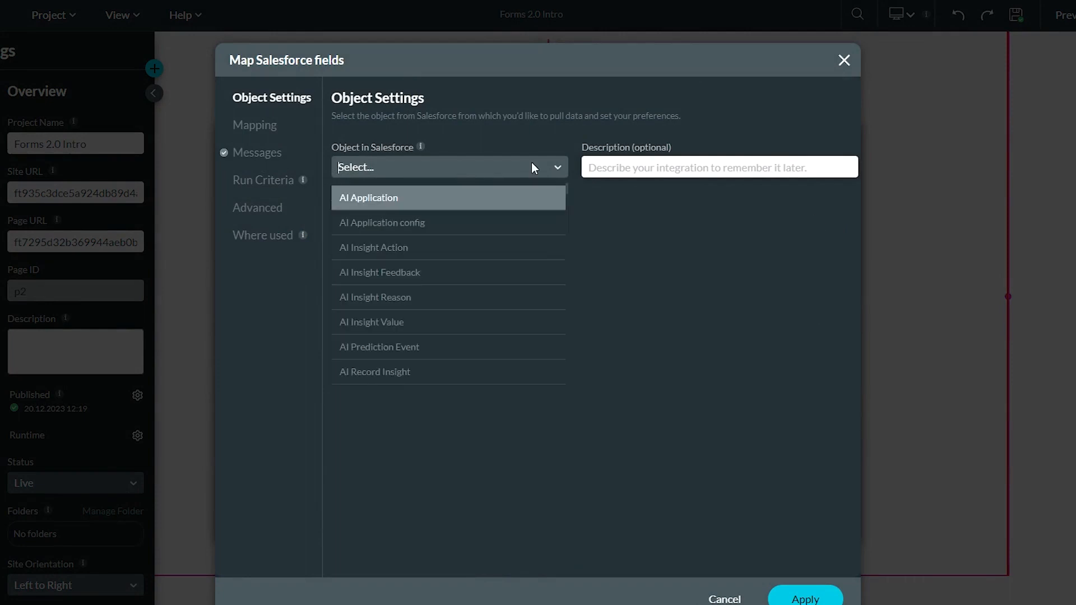
pyautogui.write('contact')
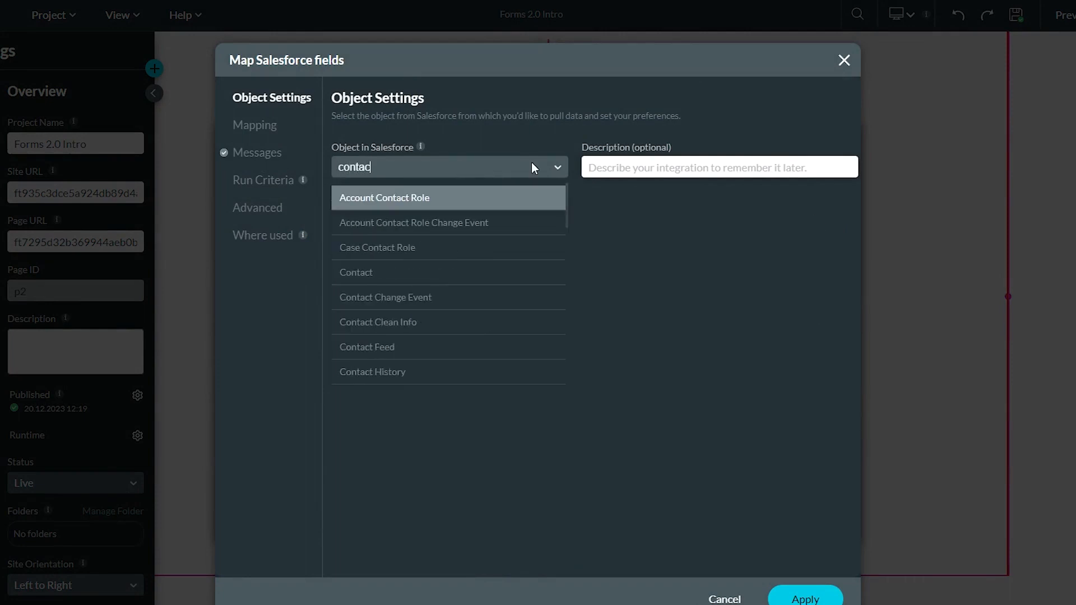
pyautogui.click(402, 271)
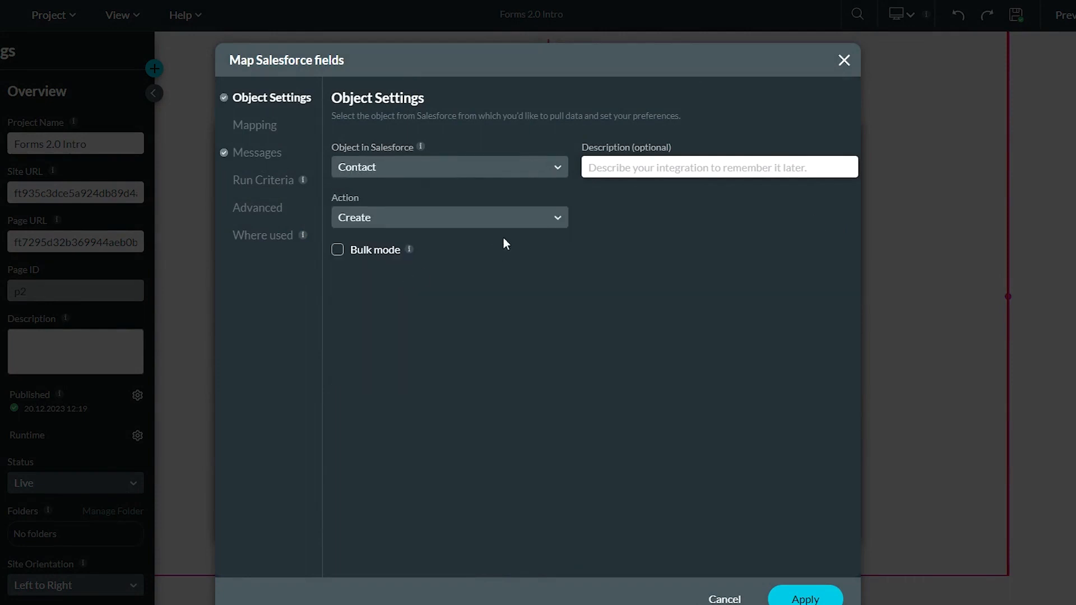
pyautogui.click(537, 217)
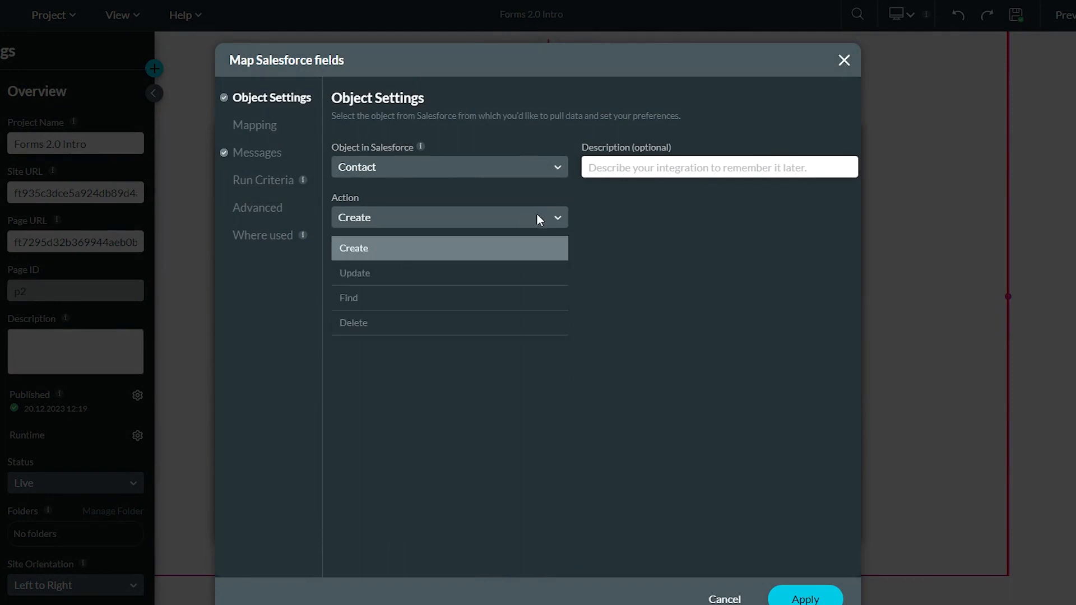
pyautogui.click(358, 274)
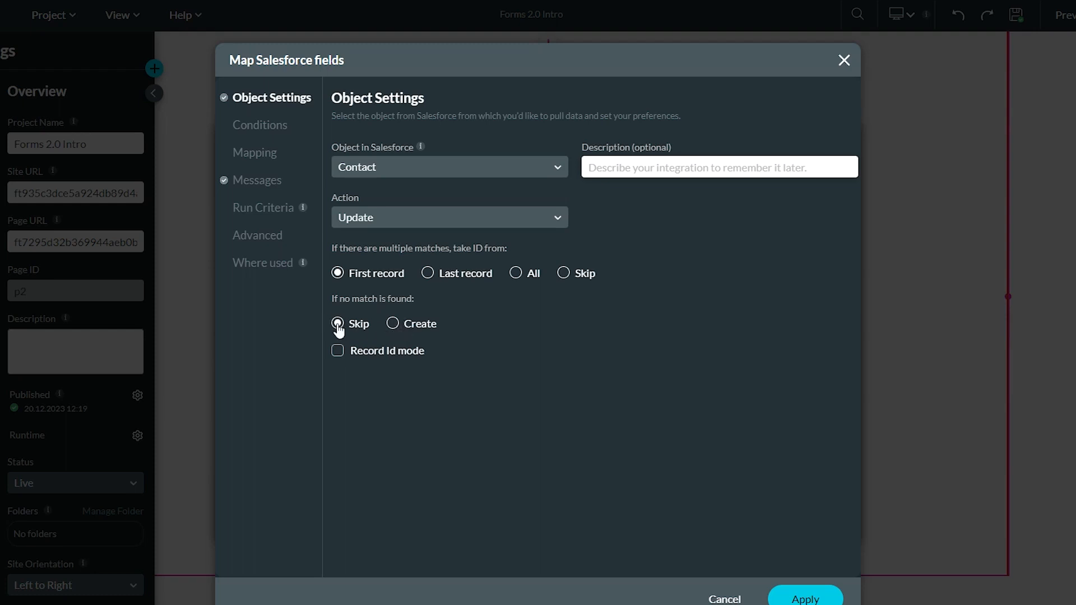
# - Define the update condition so that the Contact's Email field equals the form field eml Email
pyautogui.click(260, 132)
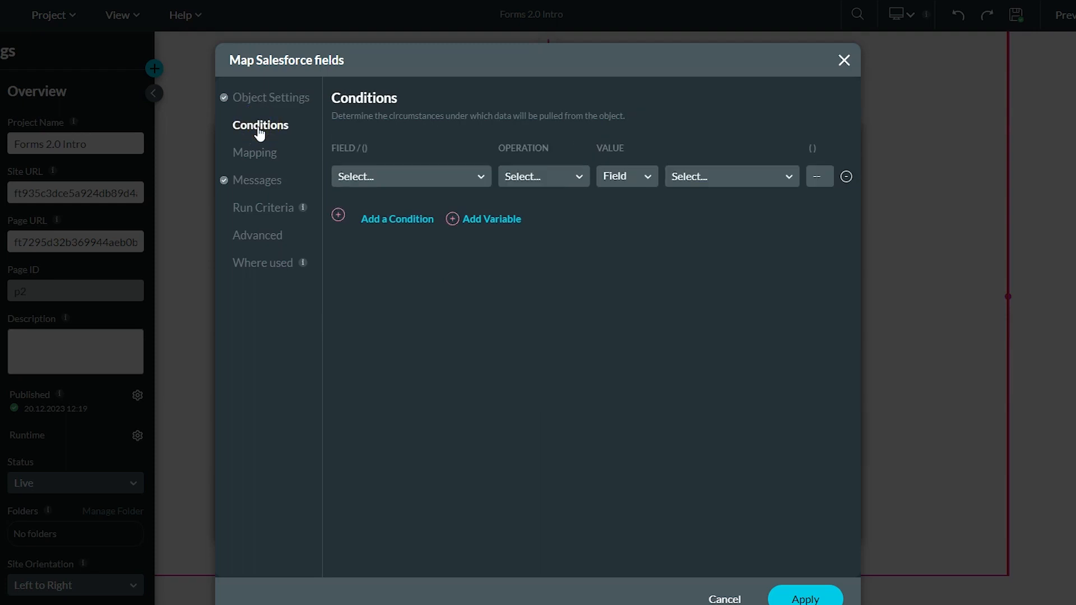
pyautogui.click(442, 177)
pyautogui.write('ema')
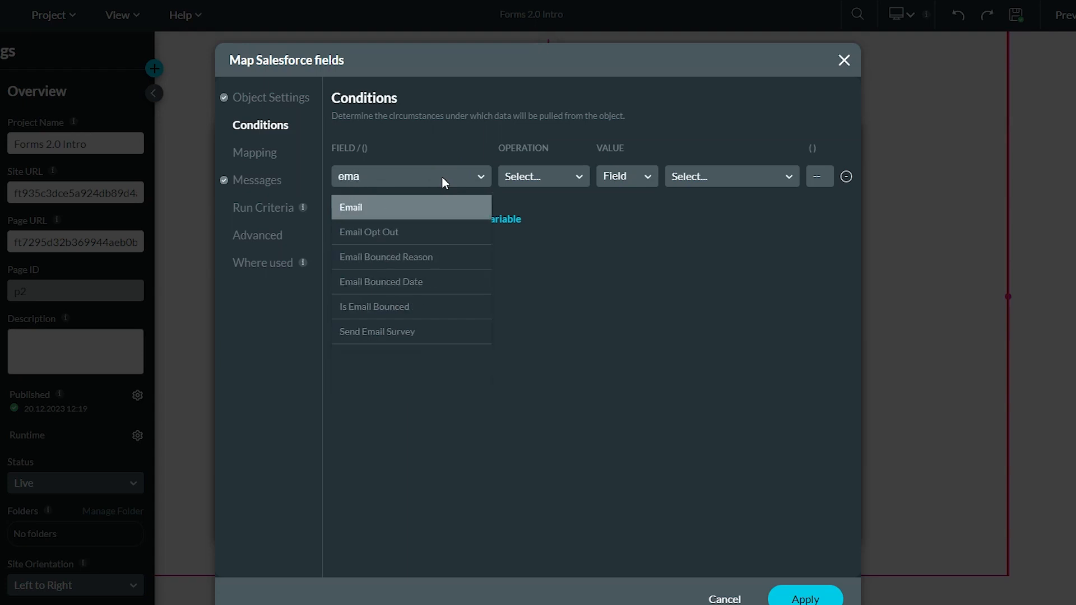
pyautogui.click(370, 203)
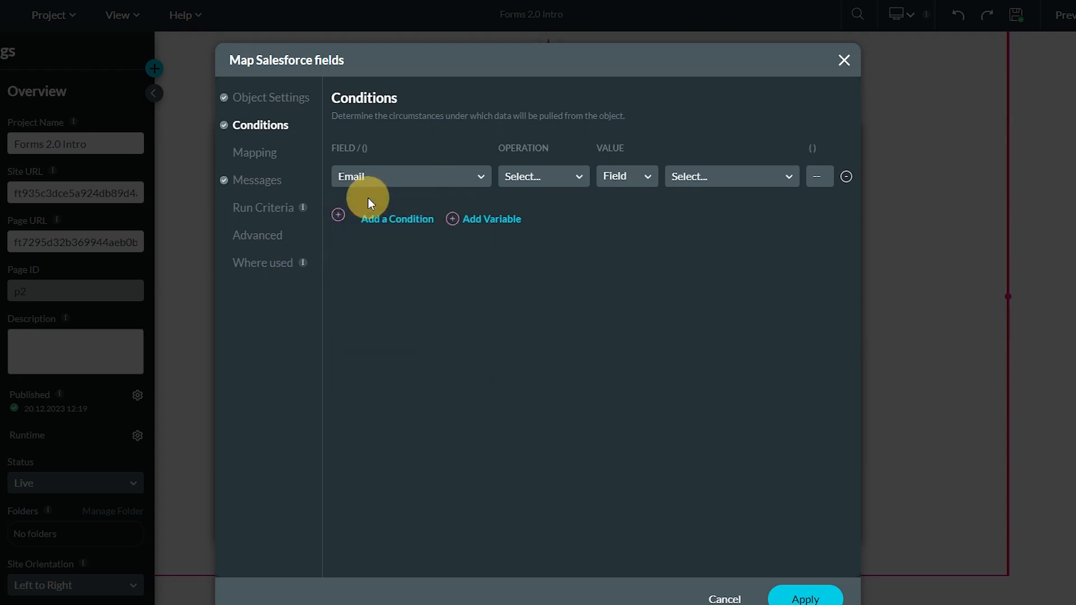
pyautogui.click(542, 175)
pyautogui.click(540, 228)
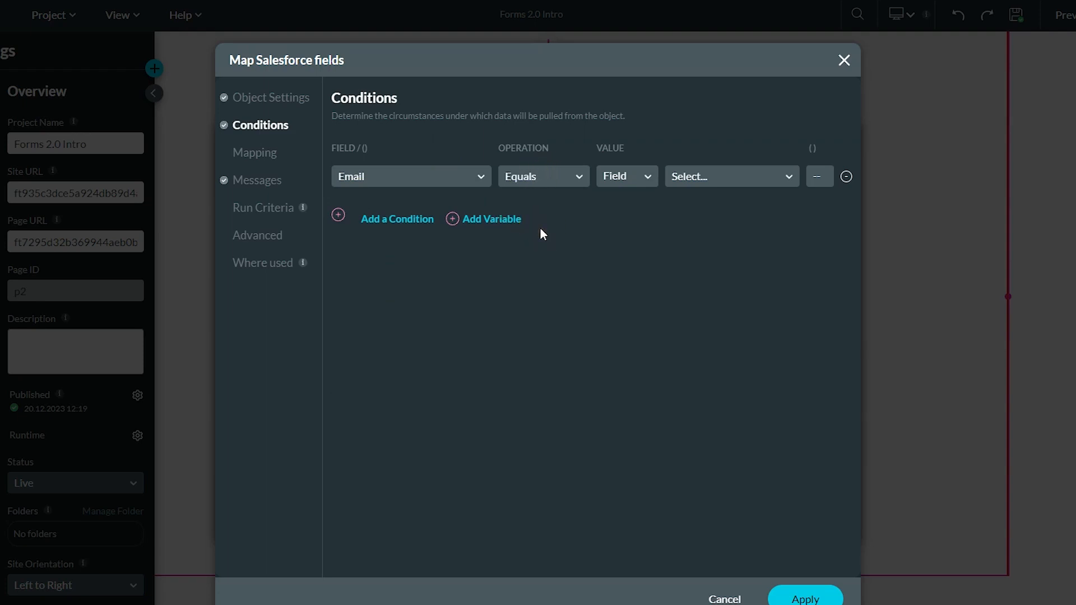
pyautogui.click(642, 179)
pyautogui.click(642, 179)
pyautogui.click(747, 179)
pyautogui.write('ema')
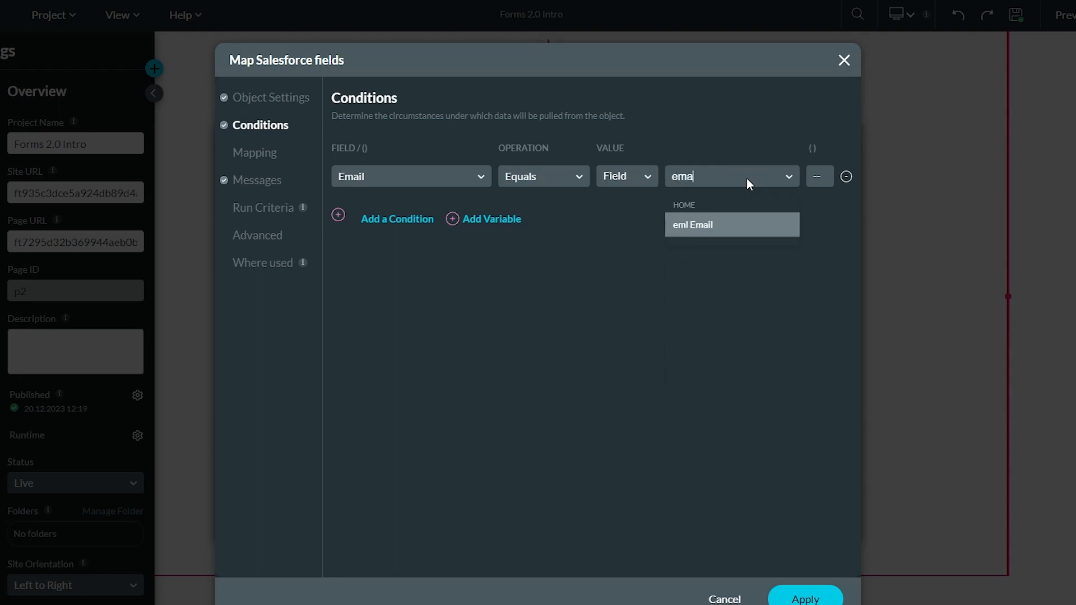
pyautogui.click(714, 228)
pyautogui.click(362, 149)
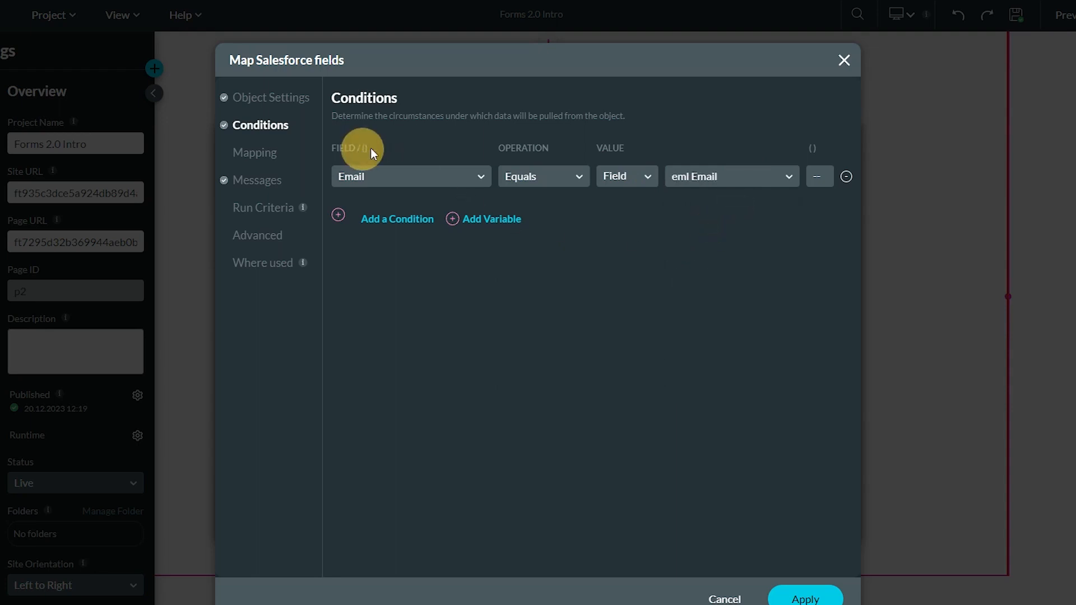
pyautogui.click(528, 142)
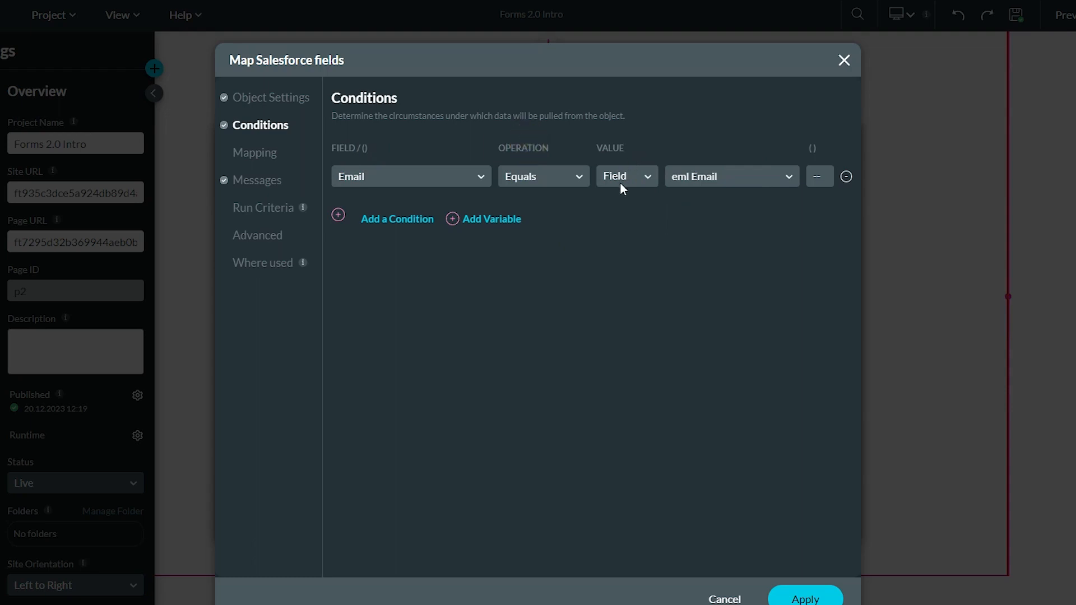
pyautogui.click(716, 153)
pyautogui.click(384, 218)
pyautogui.click(381, 268)
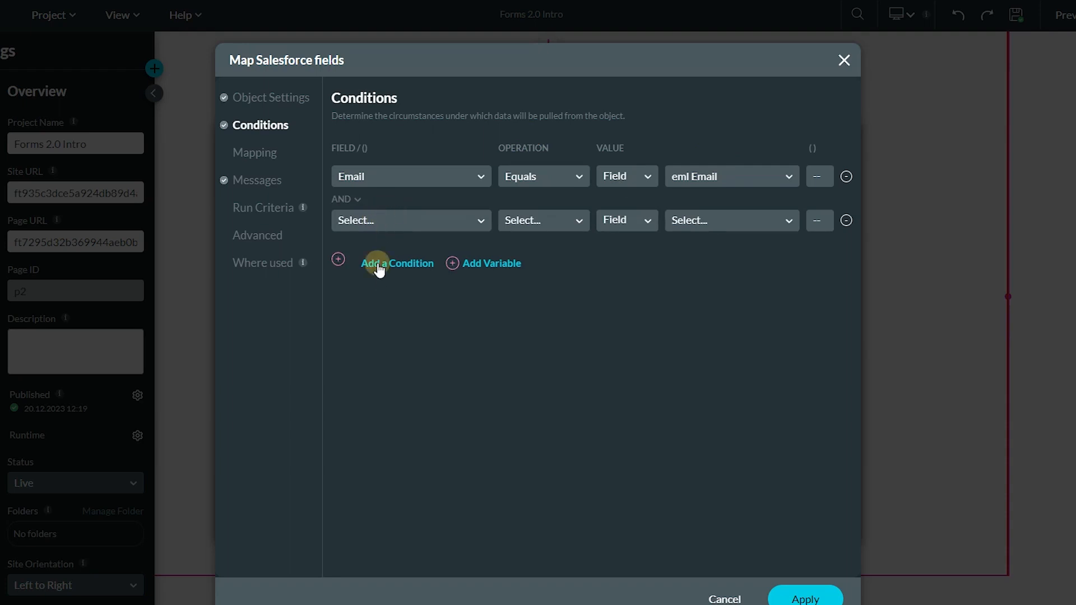
pyautogui.click(360, 202)
pyautogui.click(359, 200)
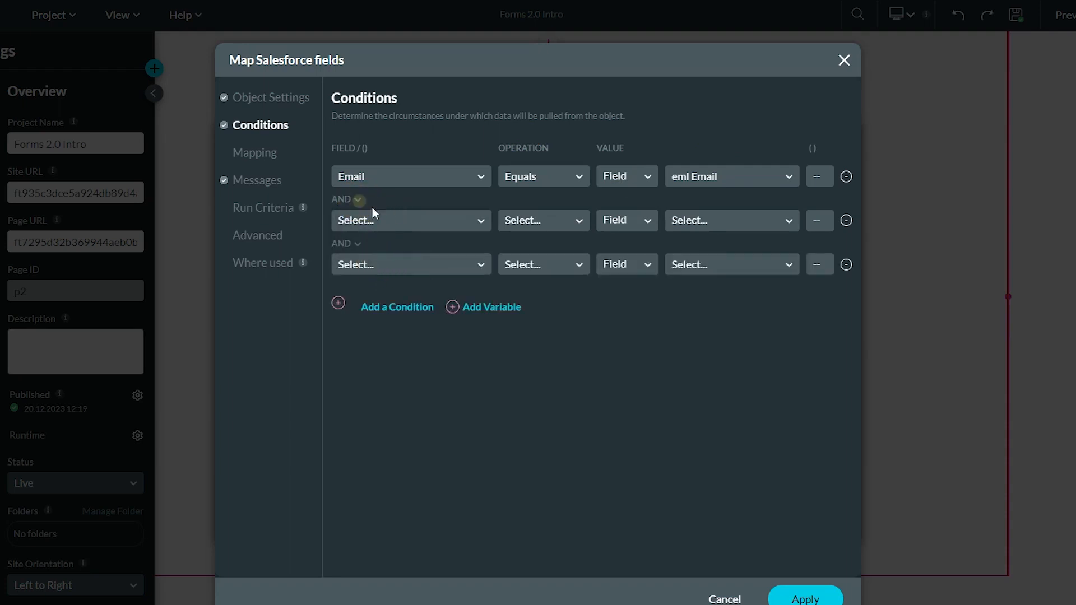
pyautogui.click(846, 265)
pyautogui.click(845, 222)
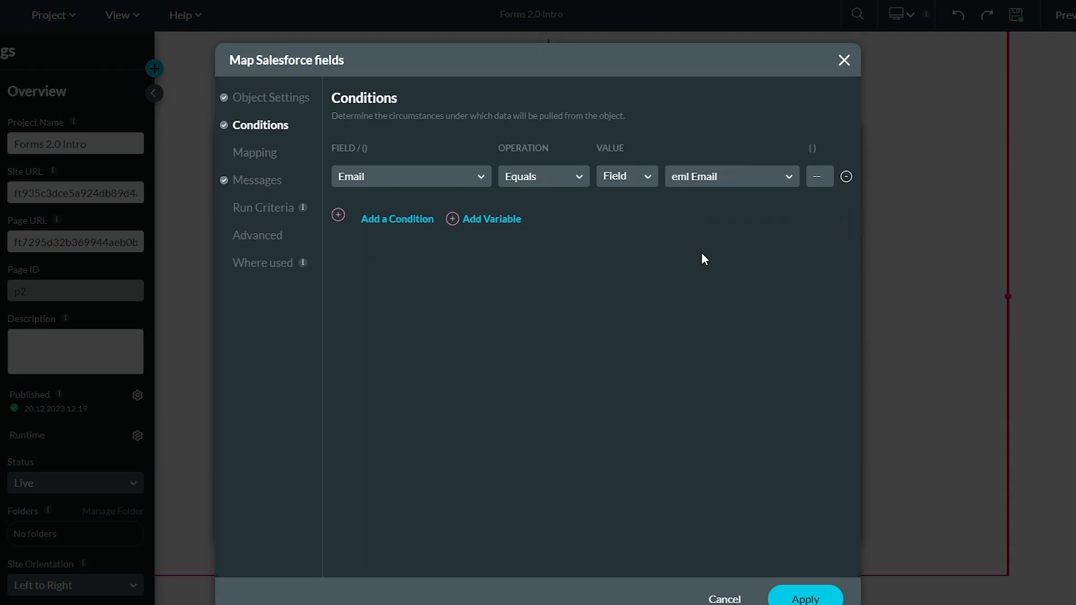
# - Map the Salesforce First Name field to txt First Name and Last Name to txt Last Name
pyautogui.click(253, 157)
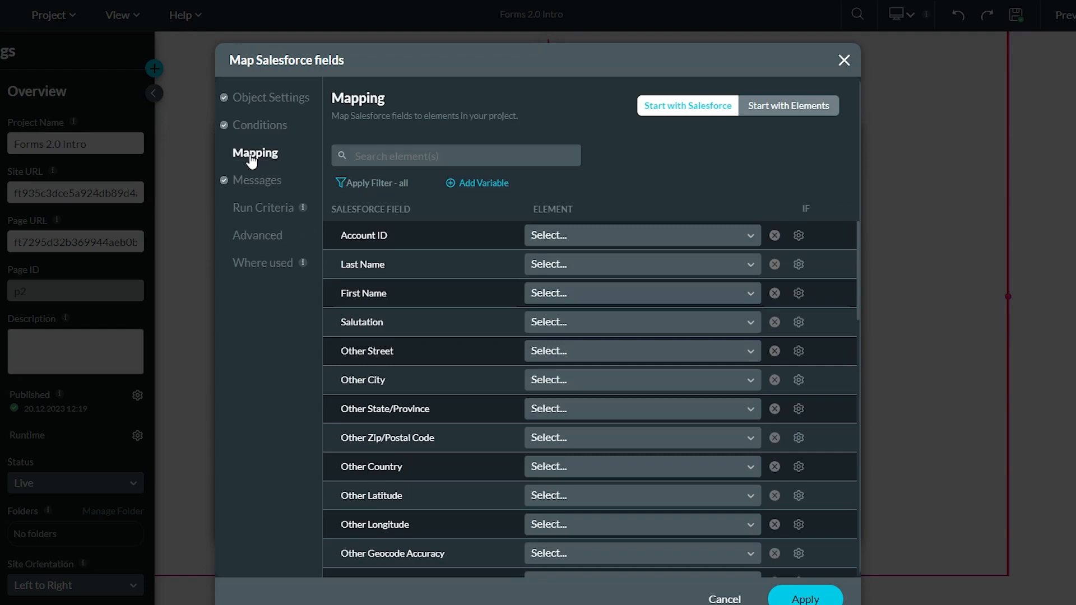
pyautogui.click(609, 293)
pyautogui.write('first')
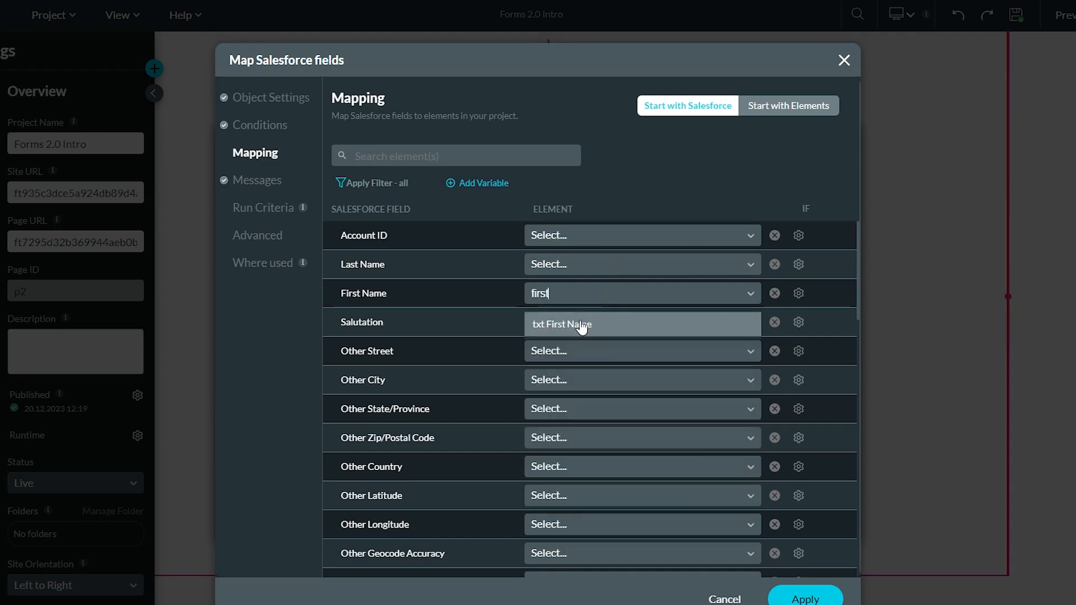
pyautogui.click(580, 328)
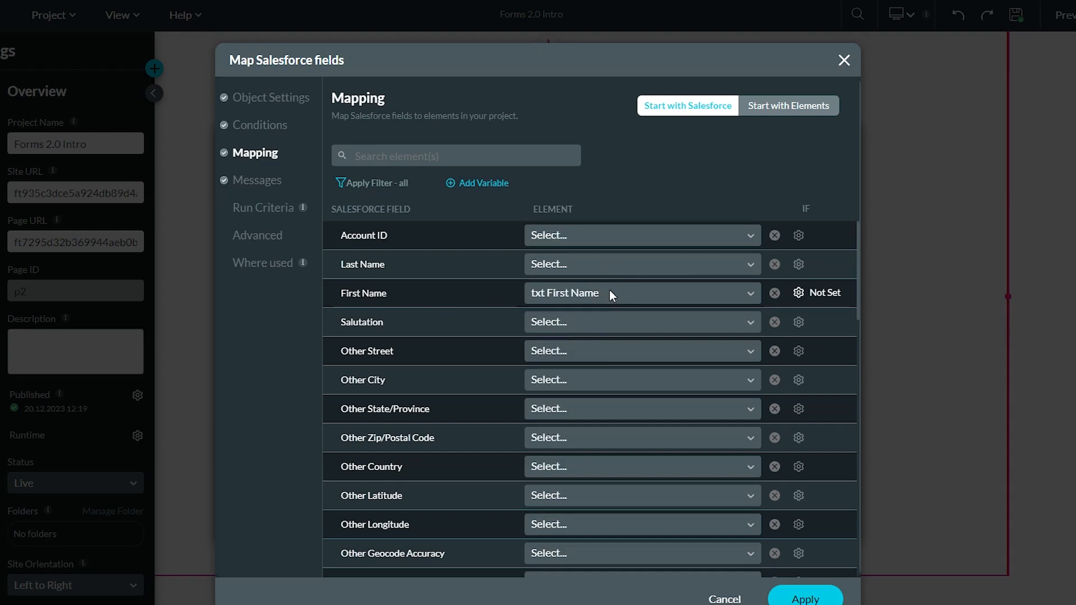
pyautogui.click(607, 265)
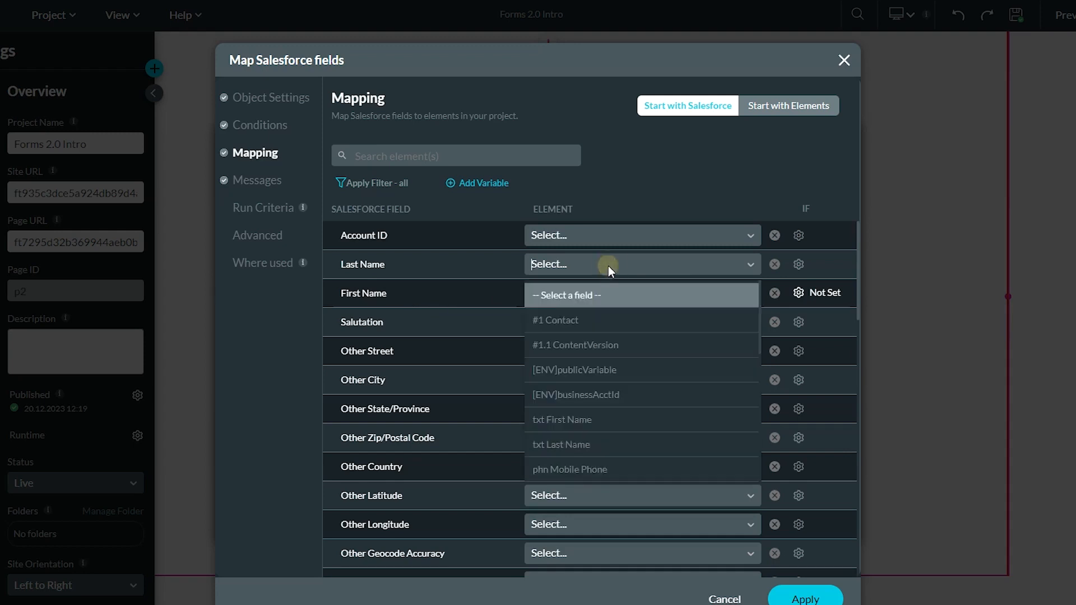
pyautogui.write('last')
pyautogui.click(613, 295)
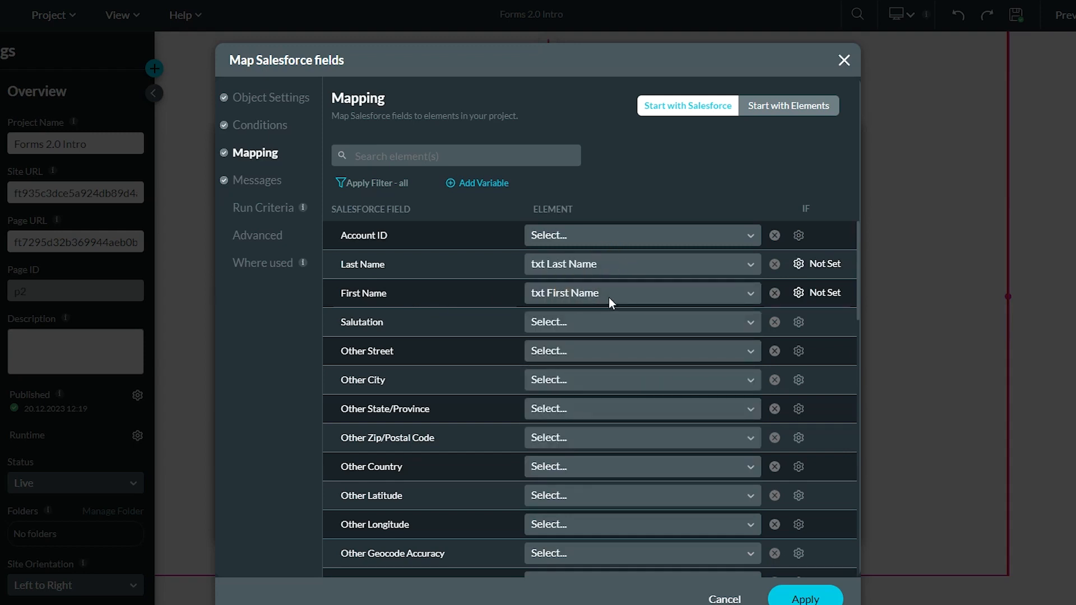
# - Filter the mapping for "phone" and map Mobile Phone to phn Mobile Phone and Home Phone to phn Home Phone
pyautogui.click(409, 153)
pyautogui.write('phone')
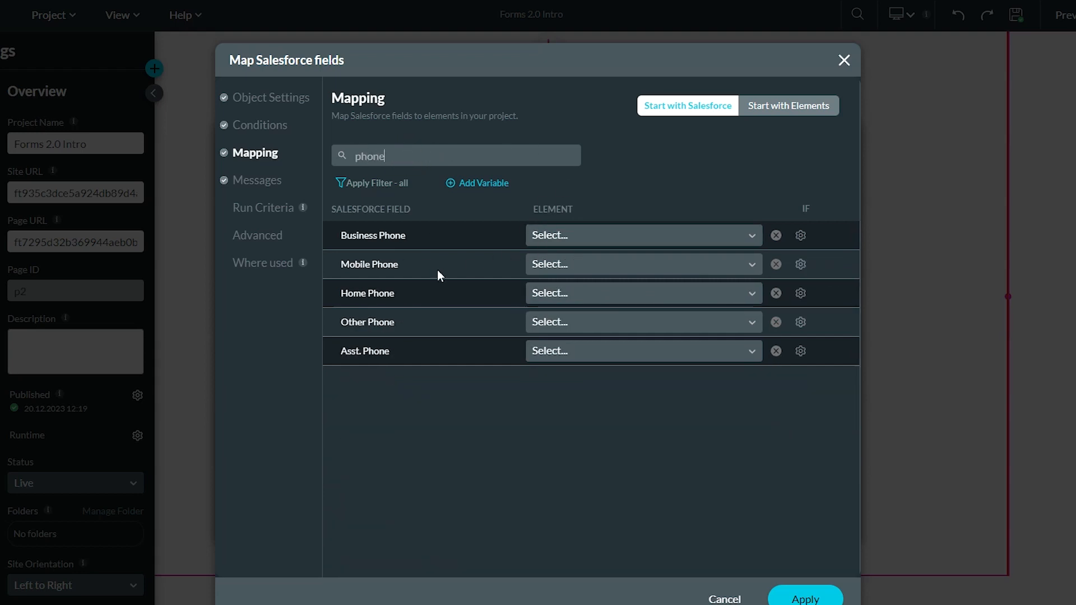
pyautogui.click(574, 263)
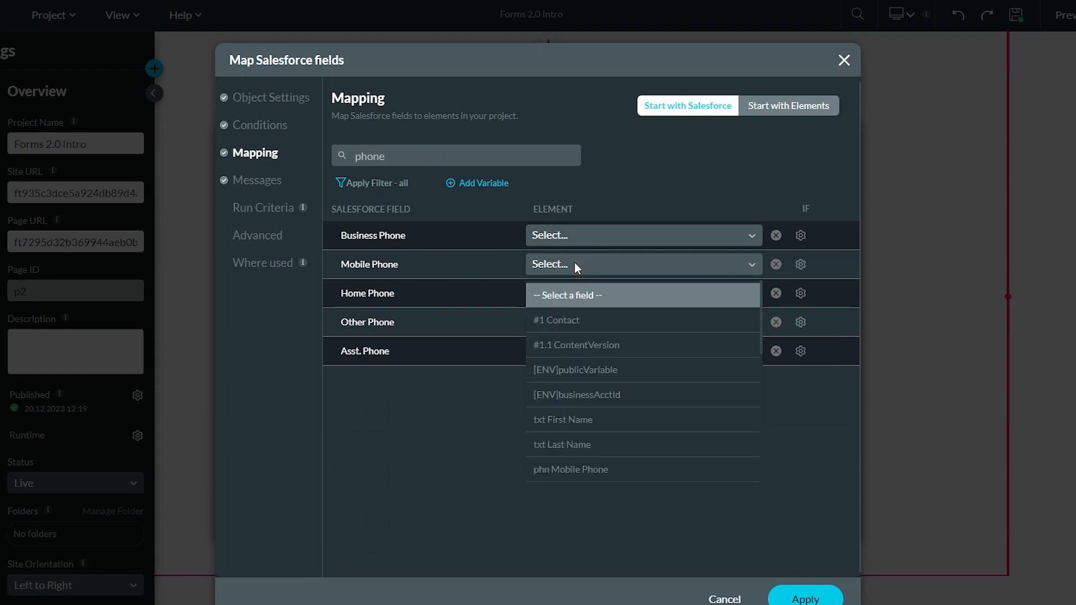
pyautogui.write('mob')
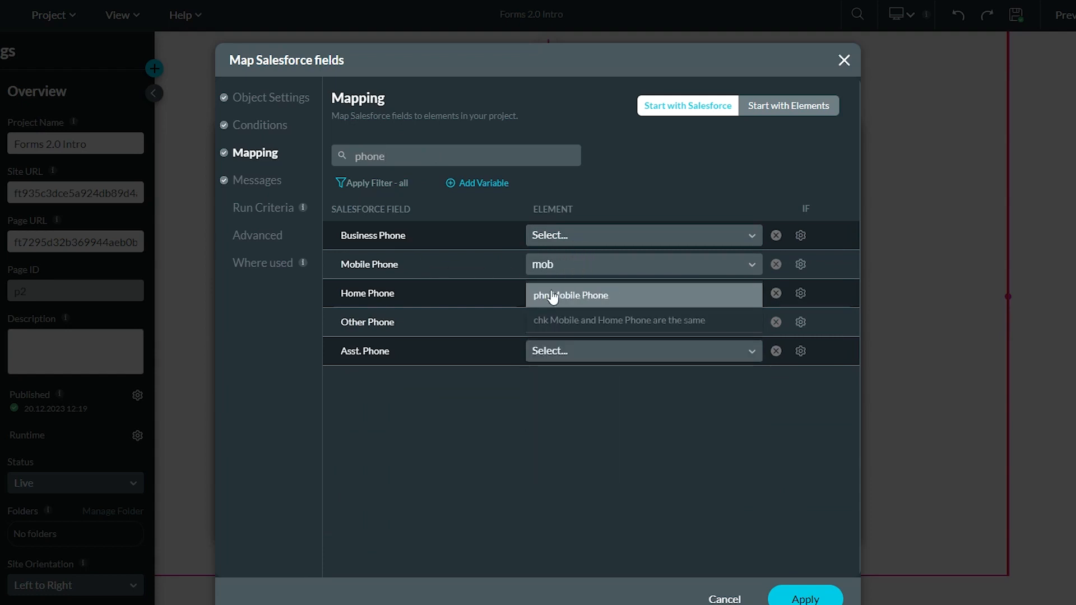
pyautogui.click(549, 295)
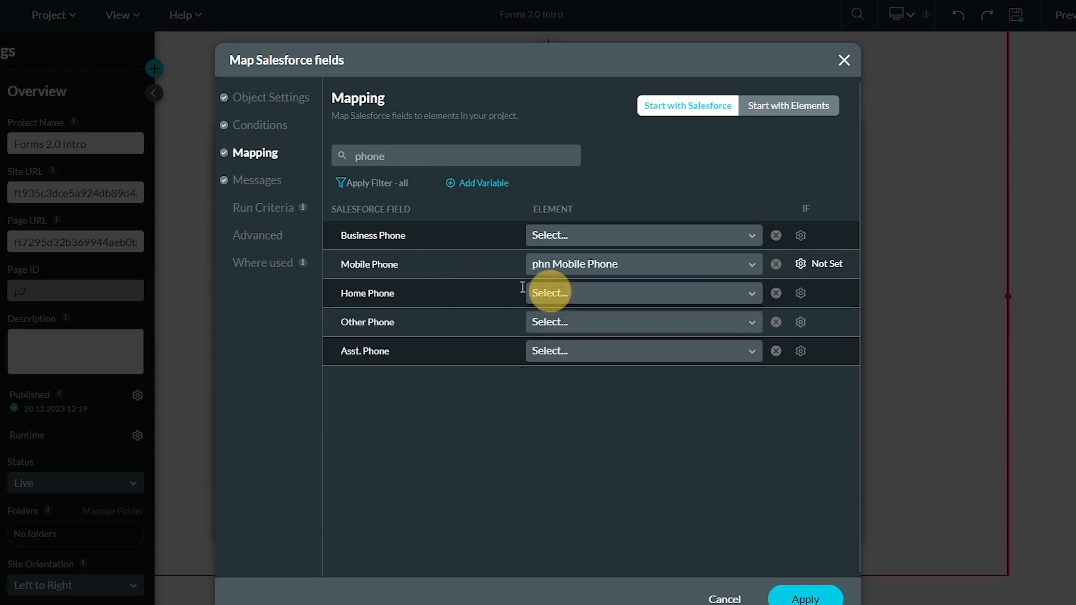
pyautogui.click(597, 294)
pyautogui.write('phon')
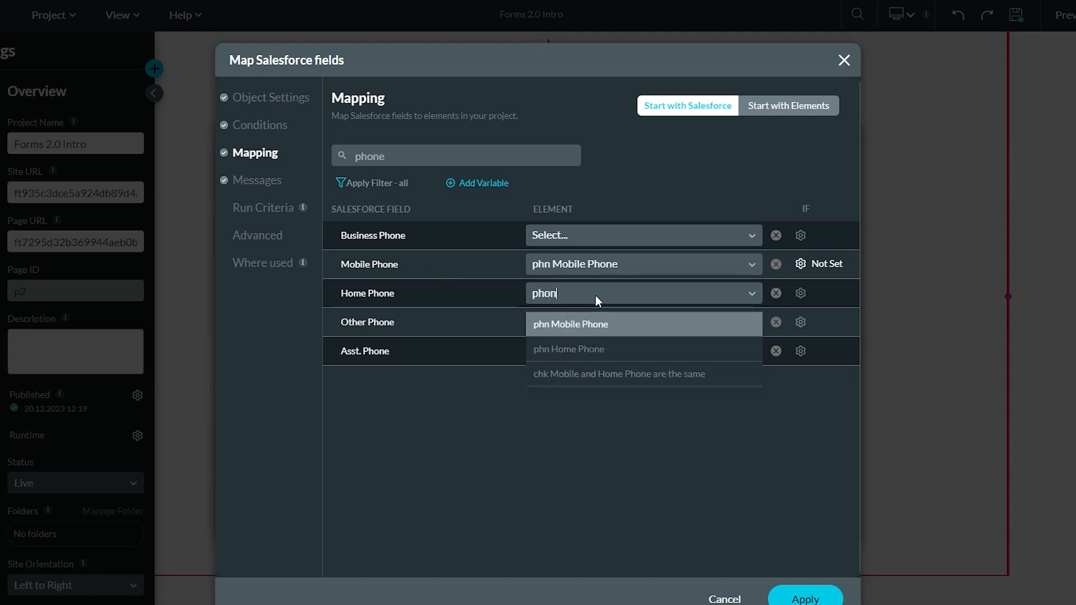
pyautogui.click(573, 348)
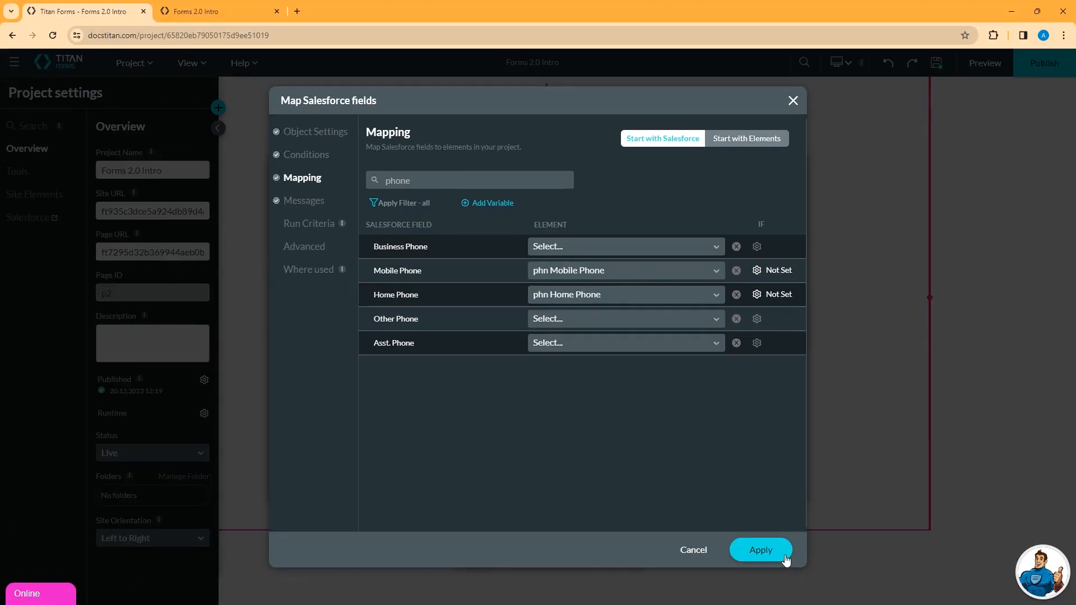
# - Apply the Contact update mapping, close the Salesforce integration window and save the project
pyautogui.click(805, 599)
pyautogui.click(760, 485)
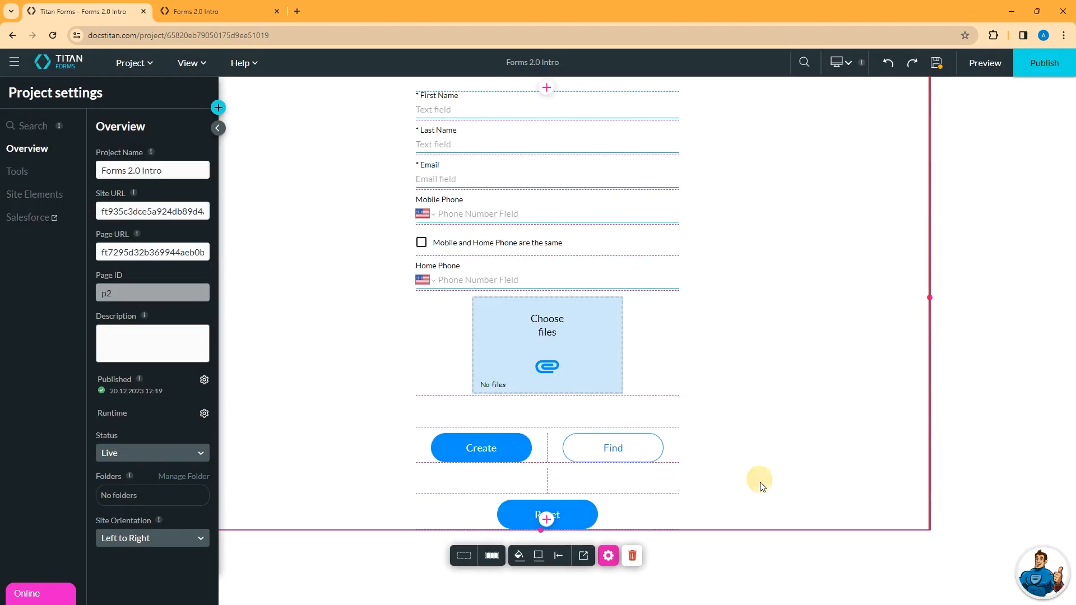
pyautogui.click(934, 64)
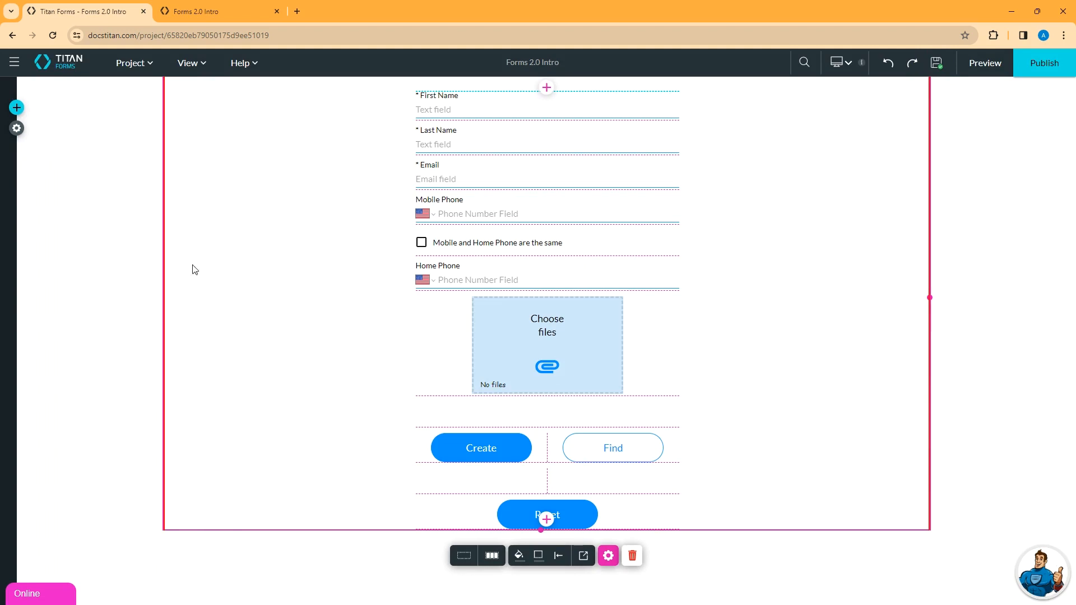
# - Add a primary button to the form directly below the Create button and center-align it in its cell
pyautogui.click(19, 109)
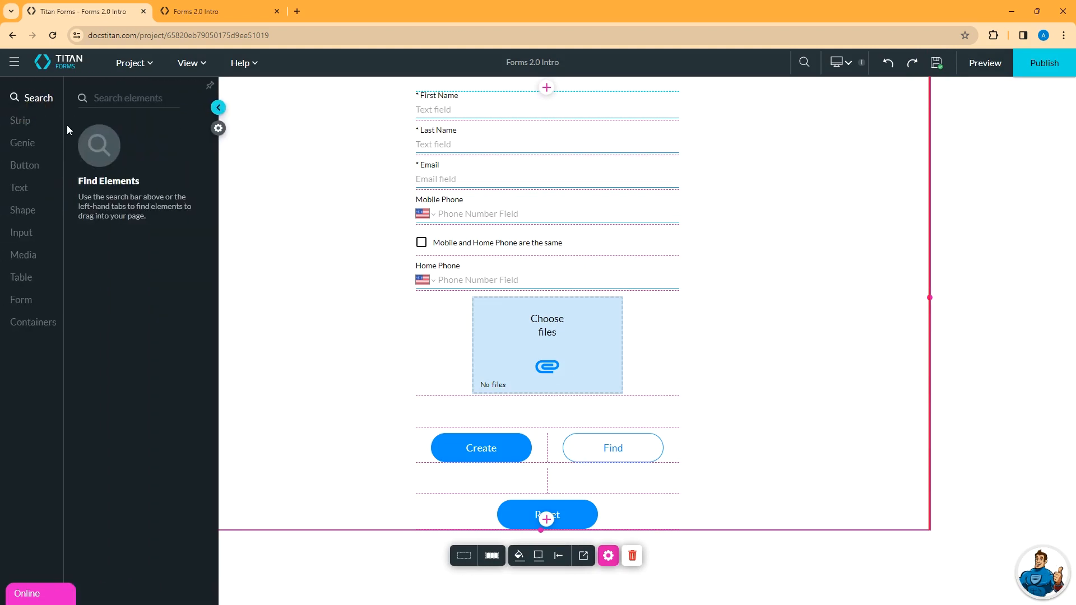
pyautogui.click(22, 165)
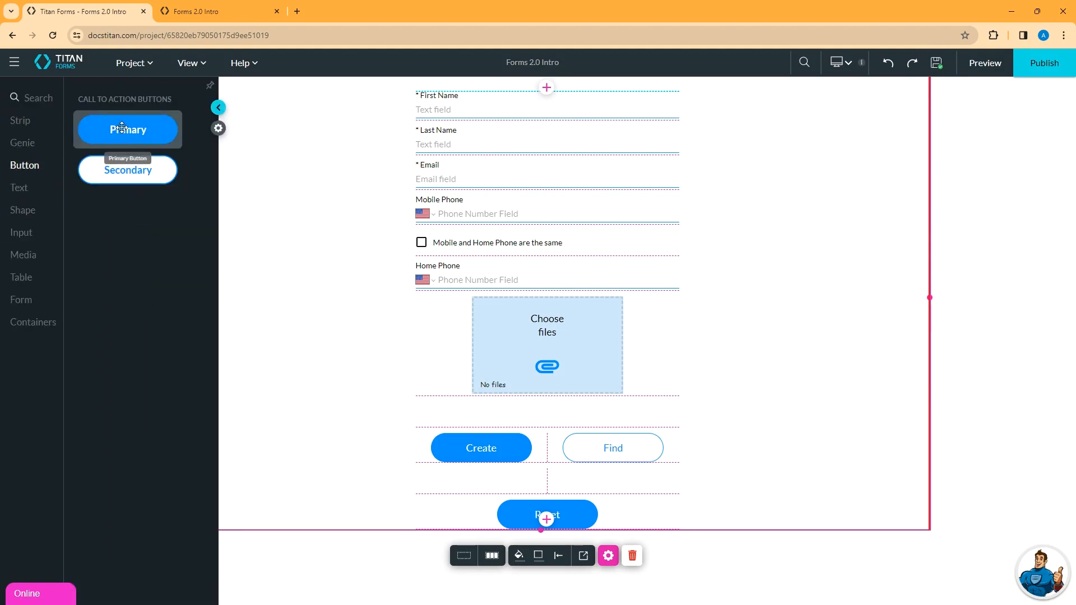
pyautogui.moveTo(121, 128); pyautogui.dragTo(471, 482)
pyautogui.click(366, 523)
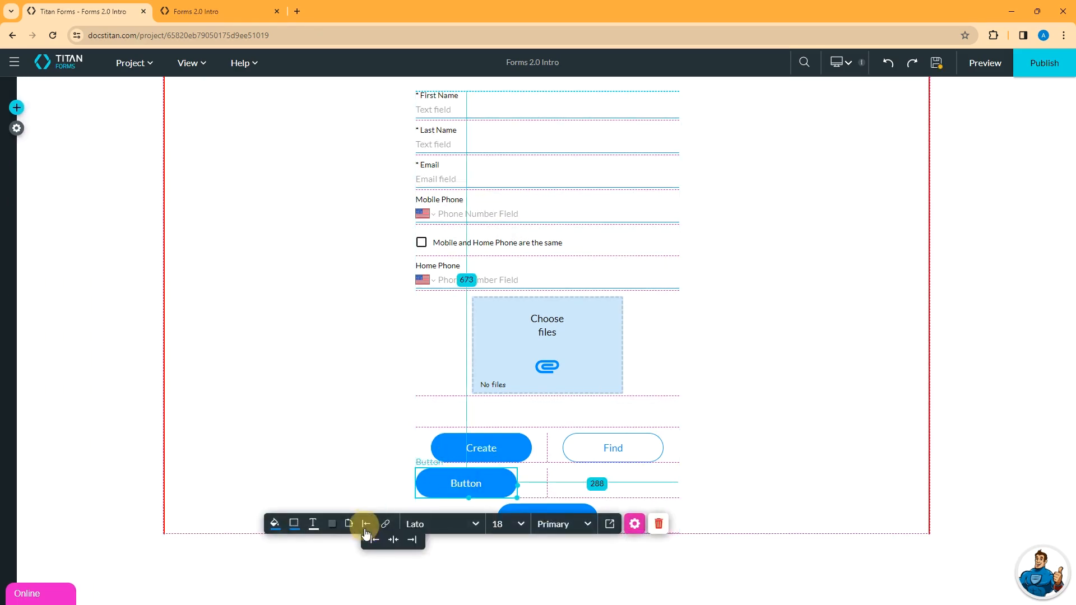
pyautogui.click(393, 539)
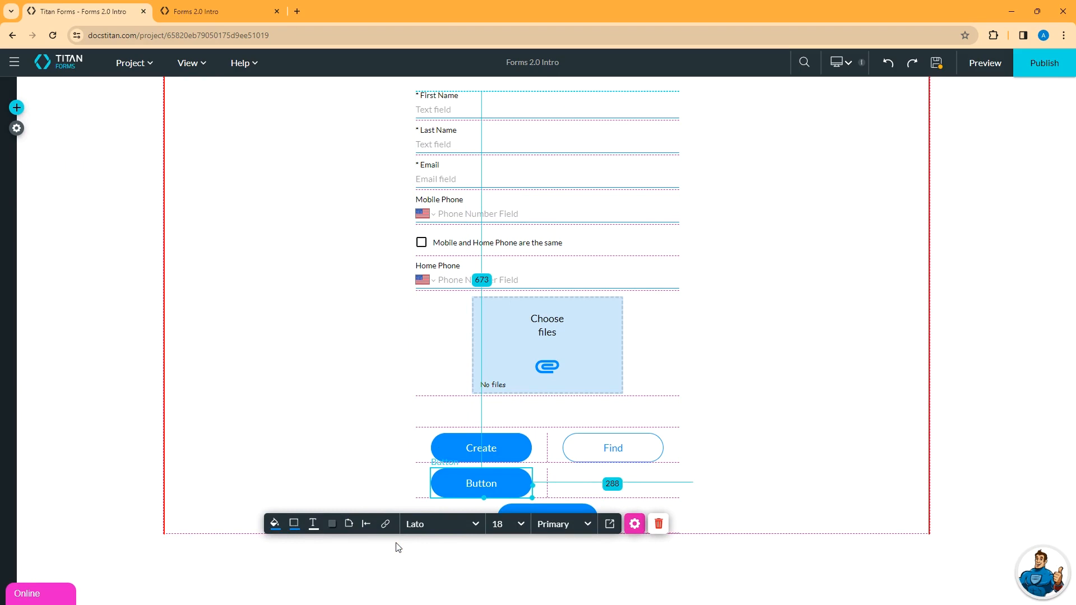
# - Set the new button's text to "Update" in its settings
pyautogui.click(634, 525)
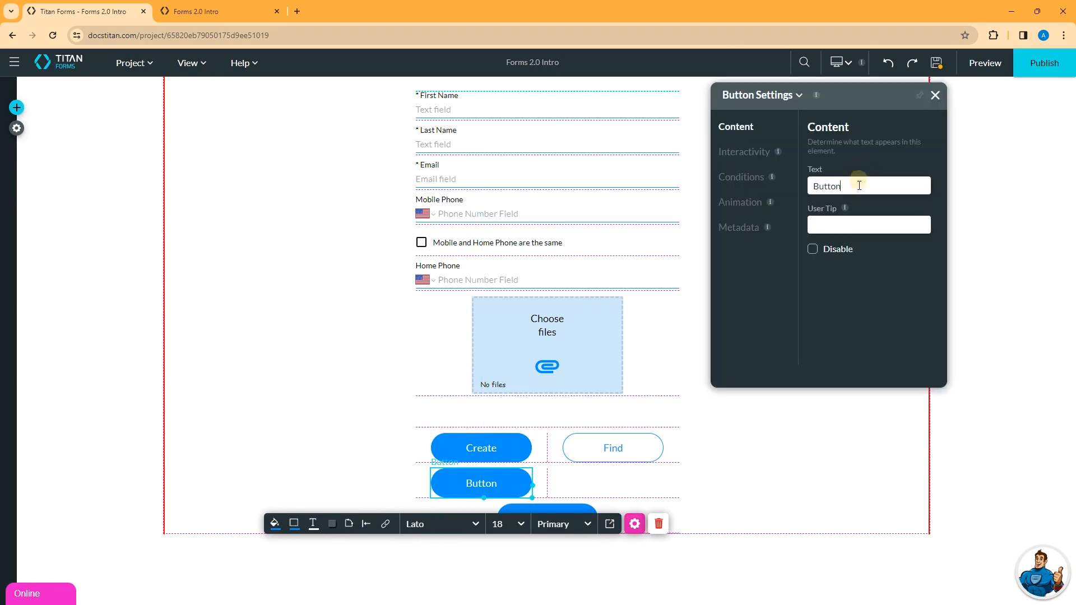
pyautogui.doubleClick(843, 187)
pyautogui.write('Update')
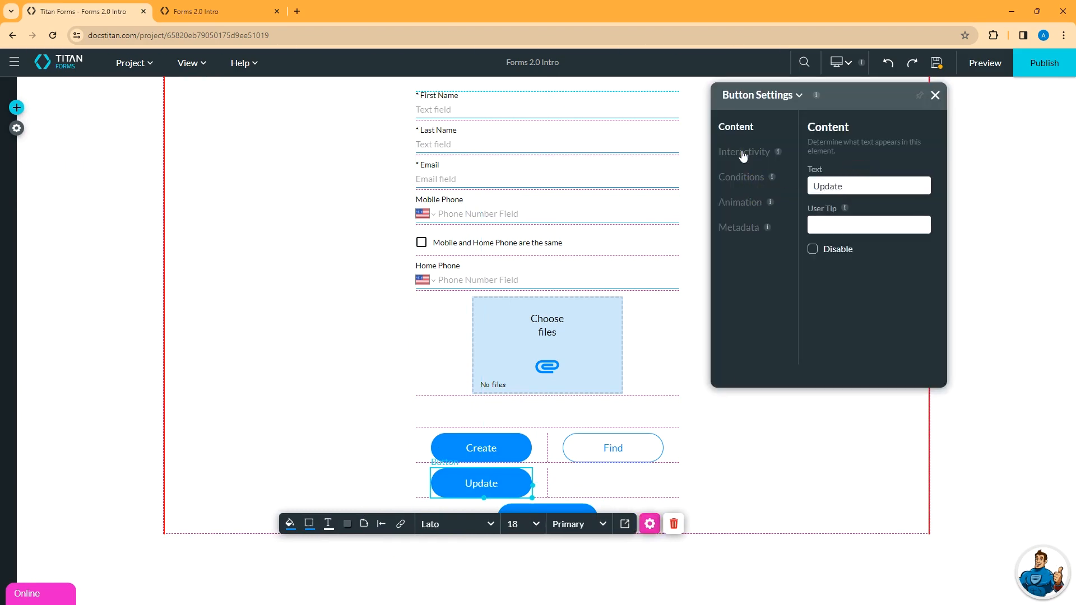
# - Start the Update button's on-click flow with a Salesforce Action node that runs #2 Contact (update)
pyautogui.click(743, 153)
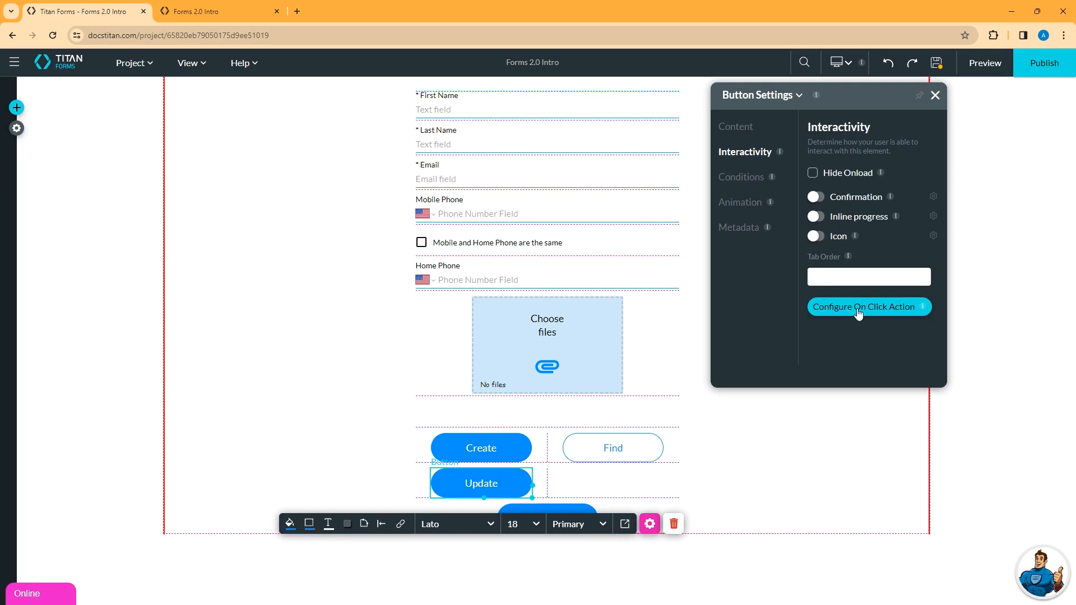
pyautogui.click(856, 308)
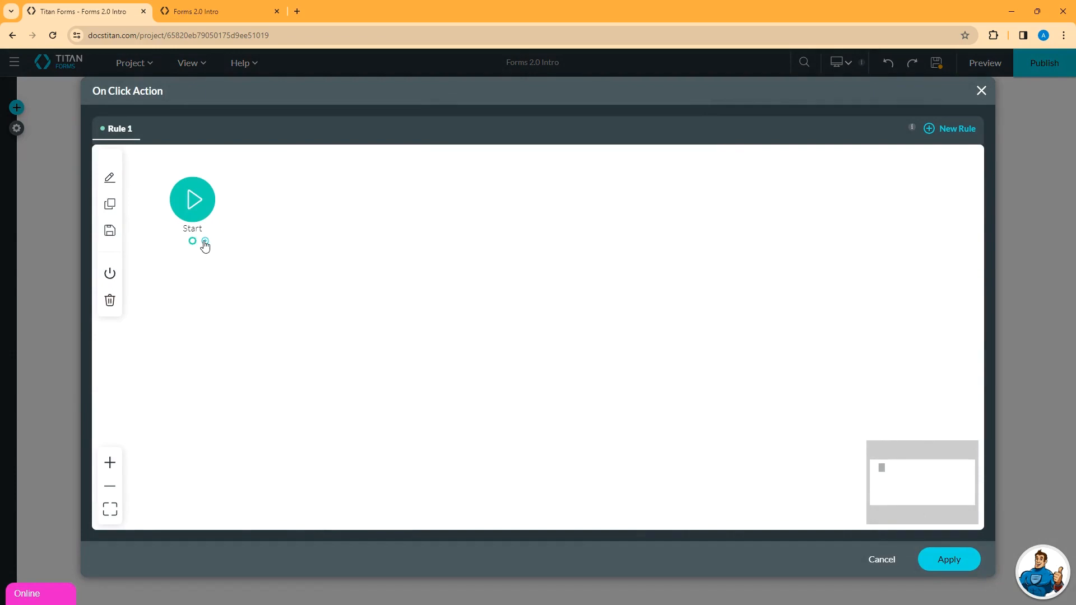
pyautogui.click(205, 244)
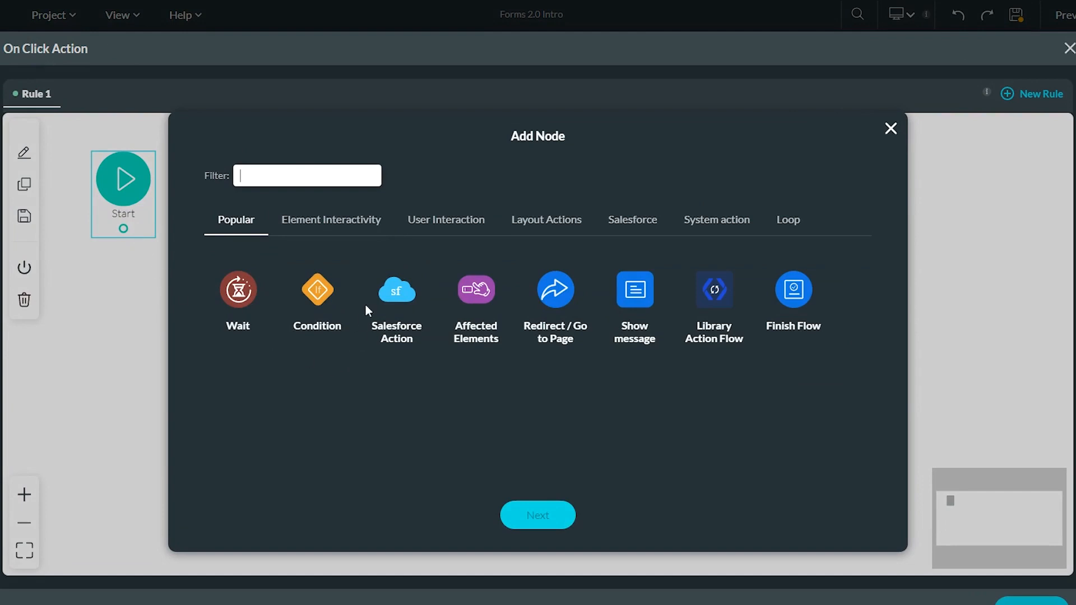
pyautogui.click(392, 294)
pyautogui.click(539, 515)
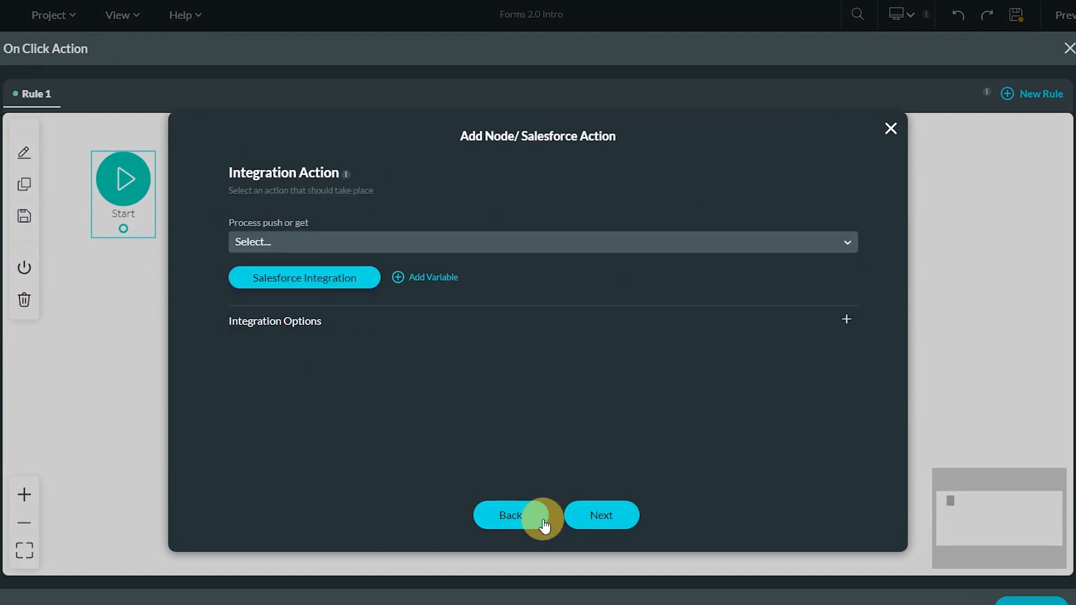
pyautogui.click(527, 252)
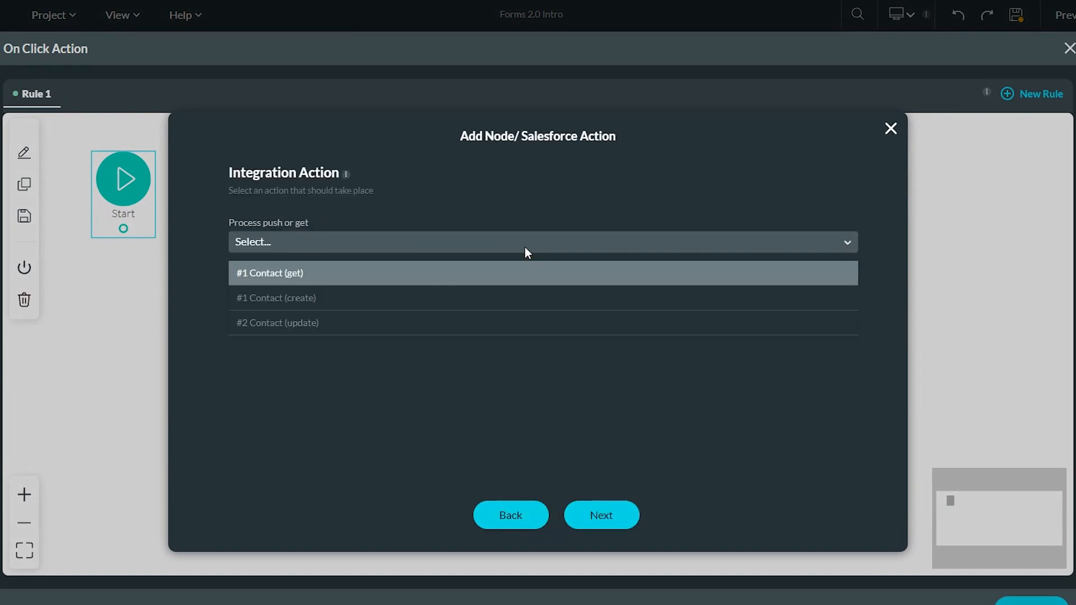
pyautogui.click(298, 323)
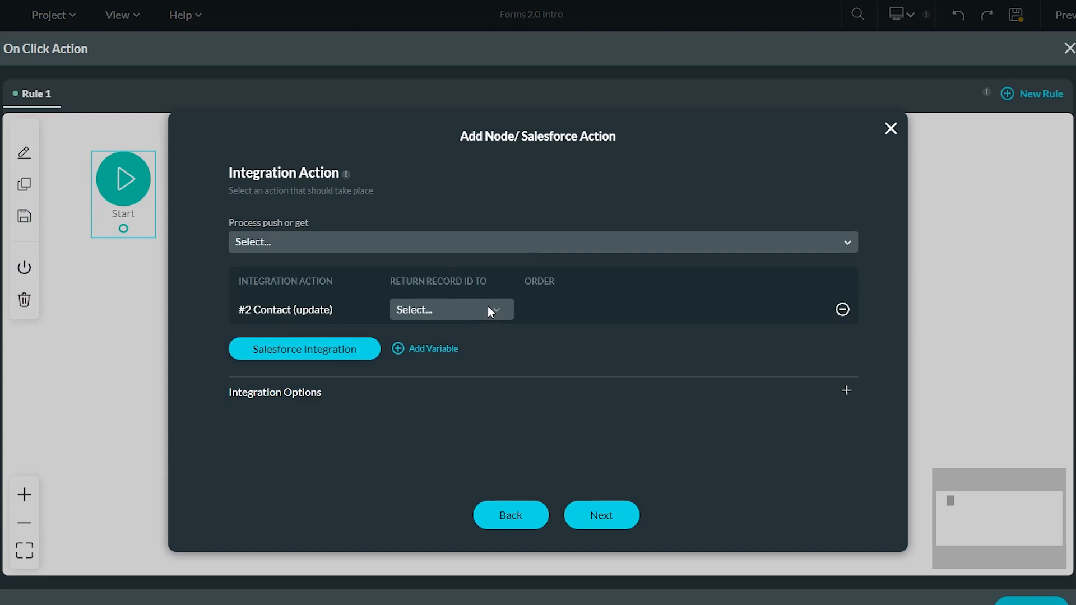
# - Tag the Salesforce Action node "Update Contact", insert it into the flow and place it beside the Start node
pyautogui.click(610, 517)
pyautogui.click(307, 178)
pyautogui.write('Update Contact')
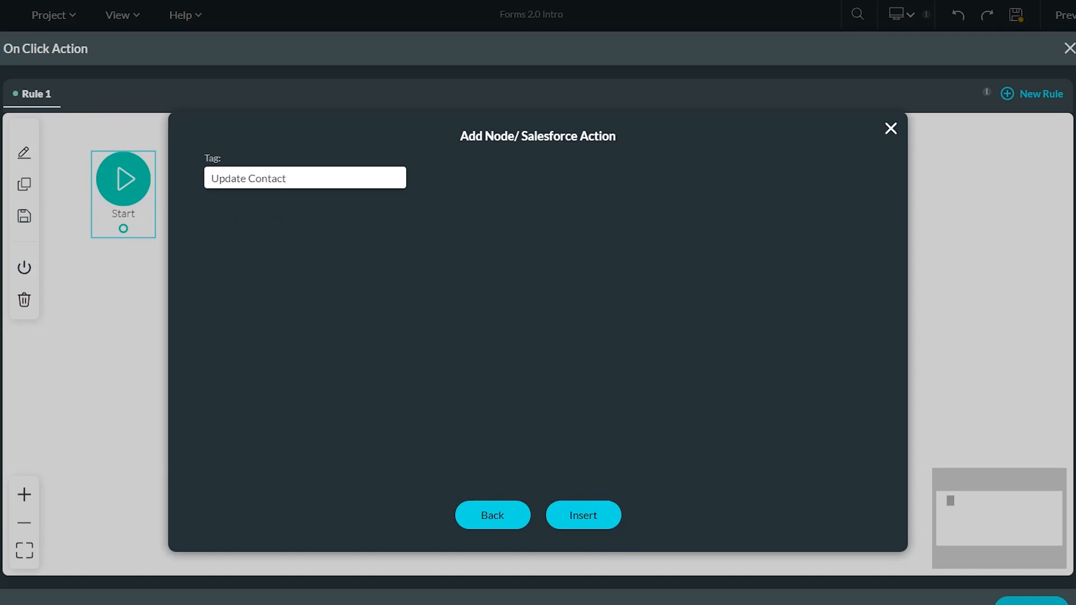
pyautogui.click(582, 518)
pyautogui.moveTo(236, 297); pyautogui.dragTo(271, 276)
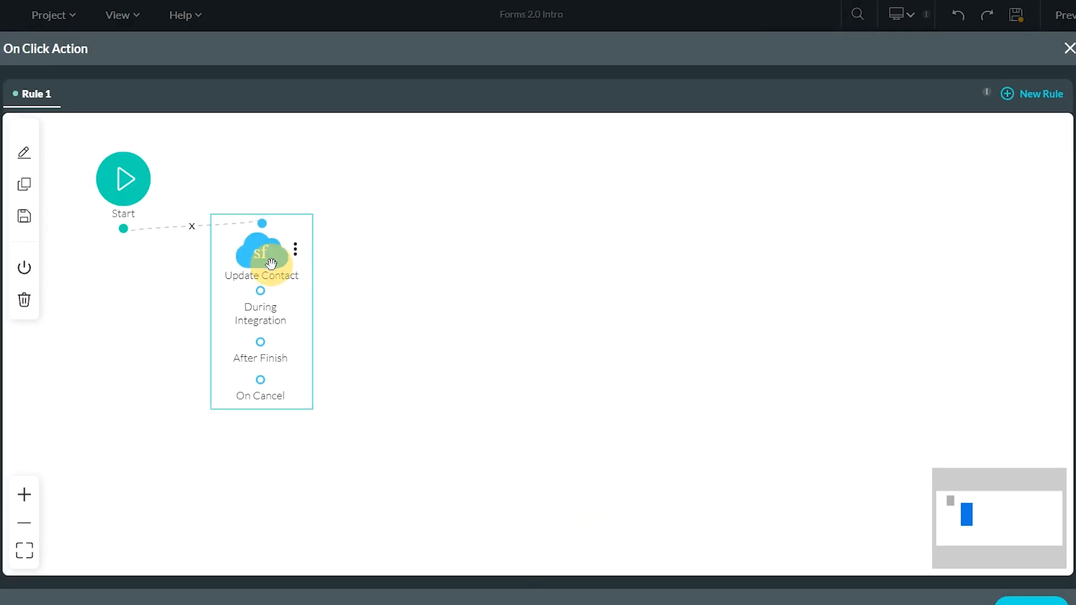
# - Attach a Show message node to the After Finish output with the text "Thank you for submitting your updates."
pyautogui.click(276, 343)
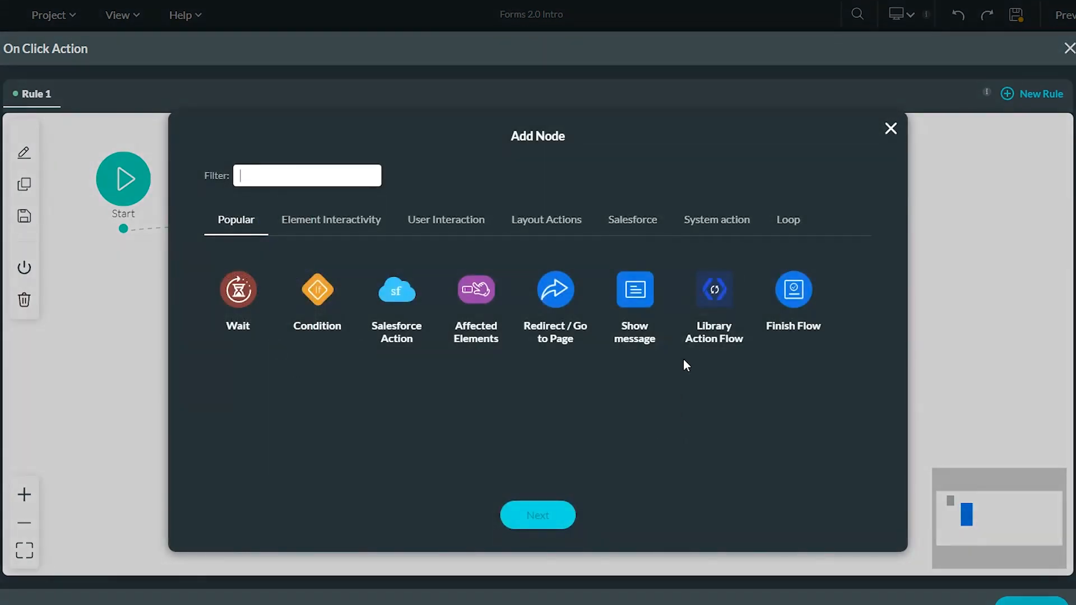
pyautogui.click(636, 295)
pyautogui.click(553, 516)
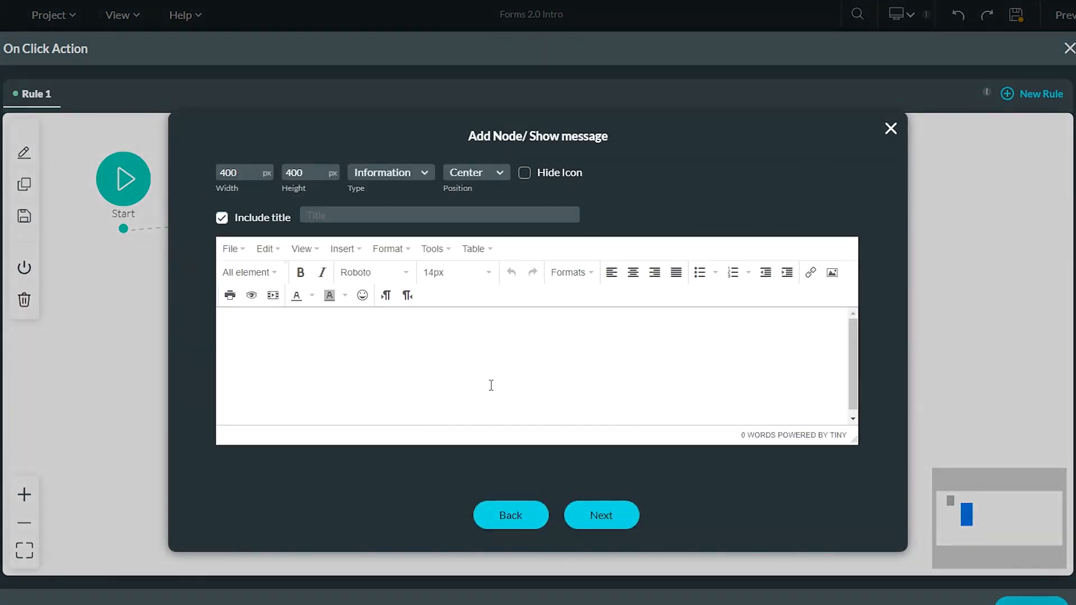
pyautogui.write('Thank you for submitting your updates.')
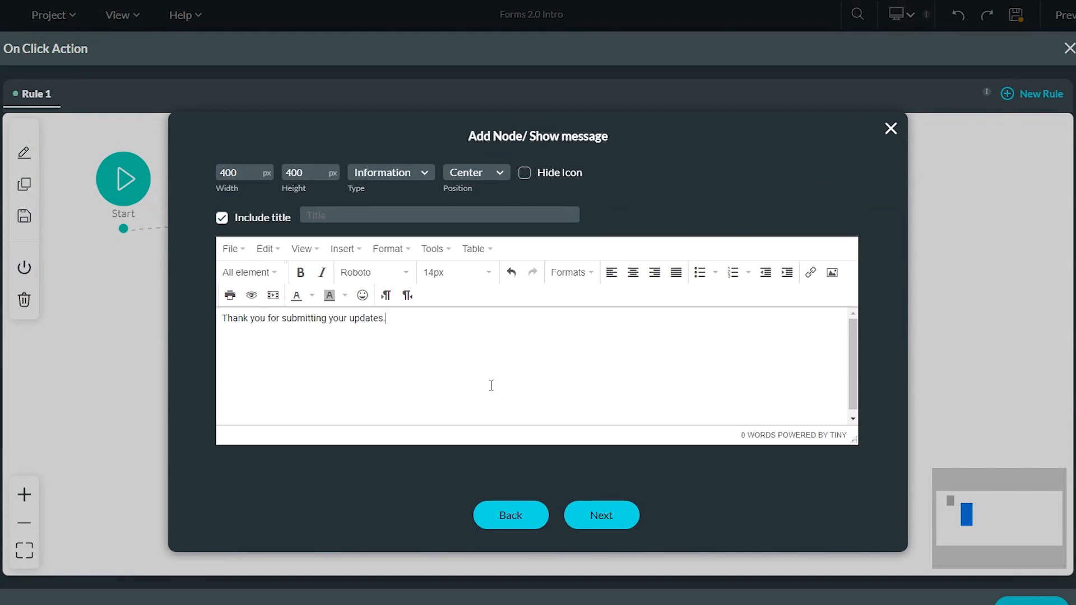
pyautogui.click(612, 512)
pyautogui.click(616, 510)
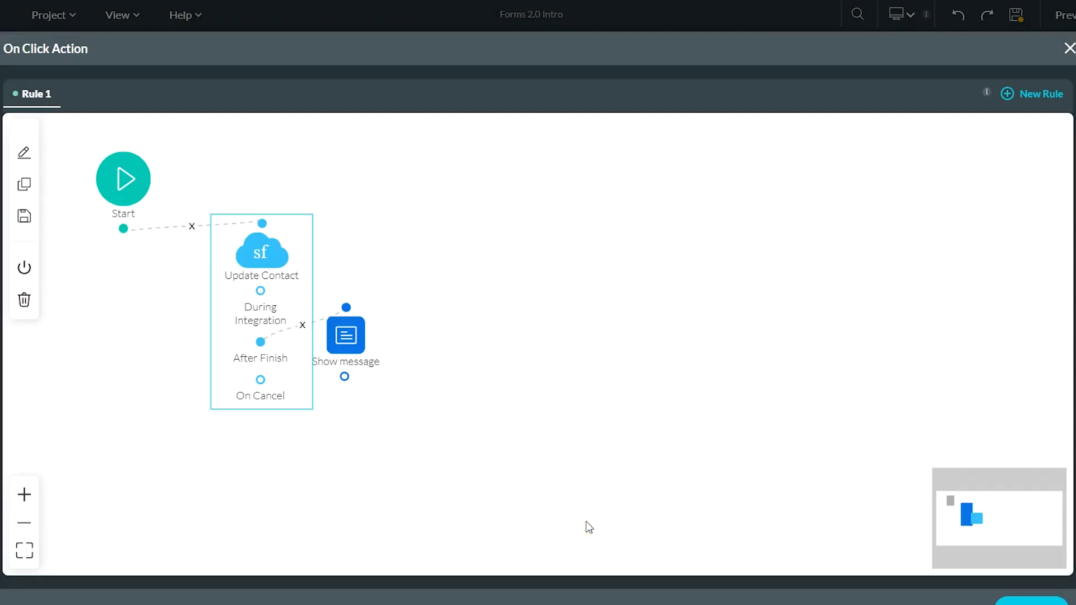
# - Apply the Update button's on-click action and save the project
pyautogui.click(1031, 603)
pyautogui.click(950, 557)
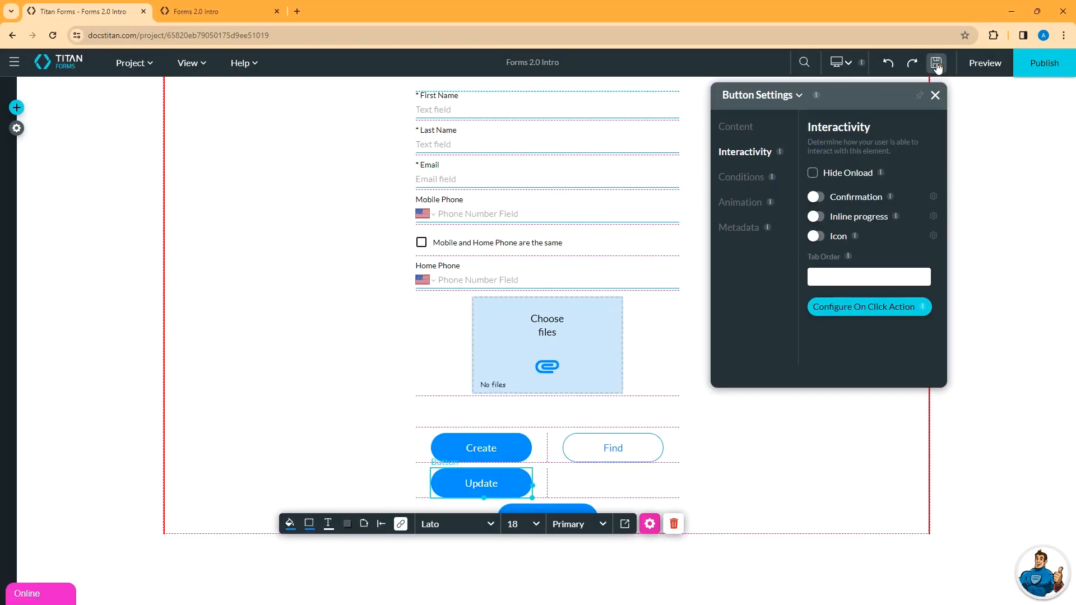
pyautogui.click(936, 63)
# - Reload the form preview, paste the email copied from the Salesforce contact into the Email field and run Find
pyautogui.moveTo(193, 84); pyautogui.dragTo(356, 14)
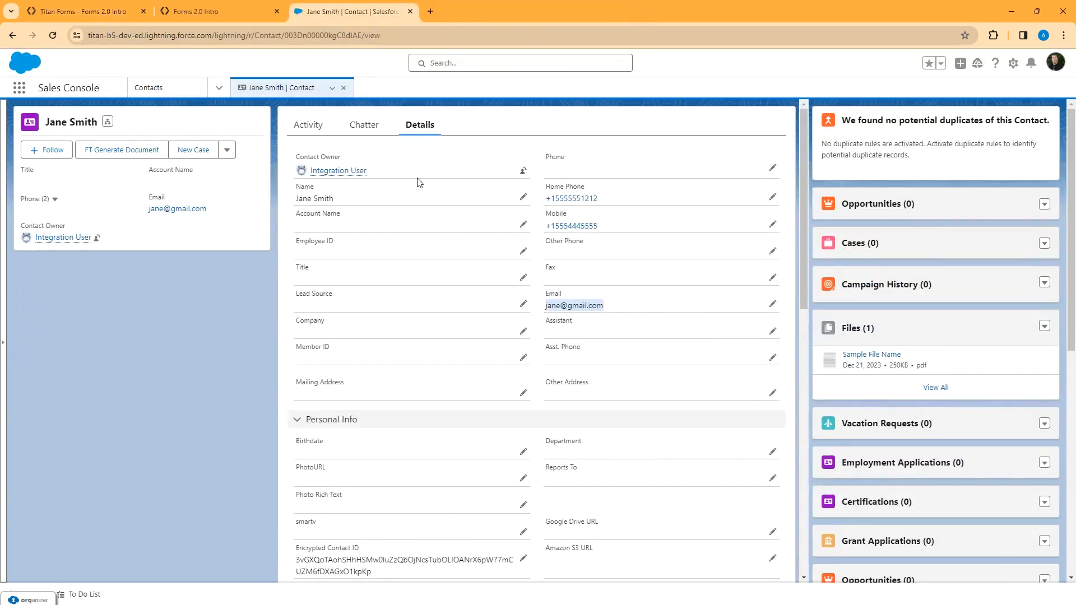
pyautogui.click(215, 14)
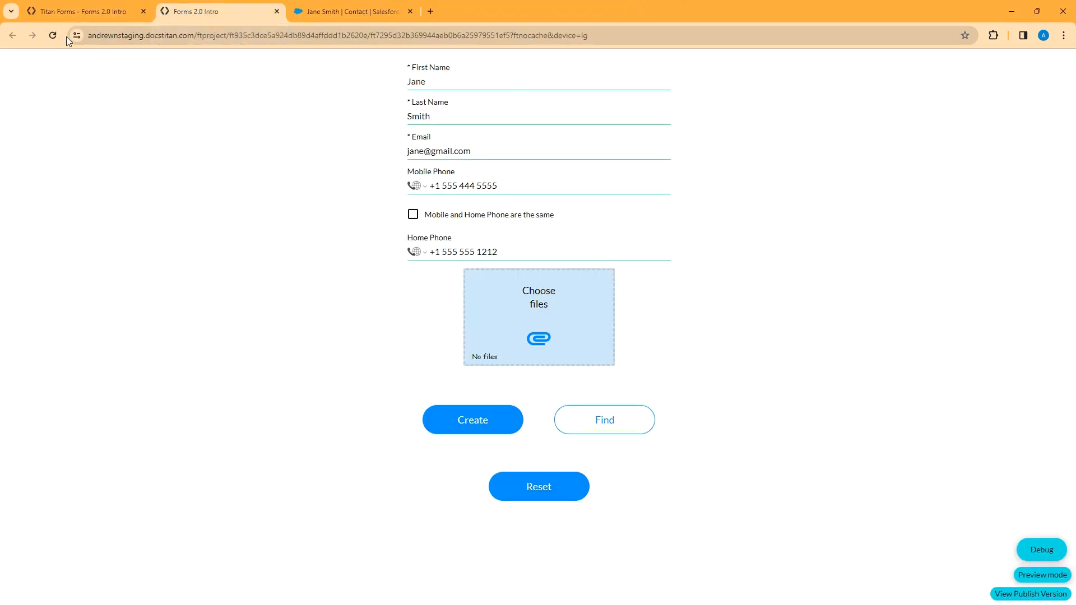
pyautogui.click(52, 36)
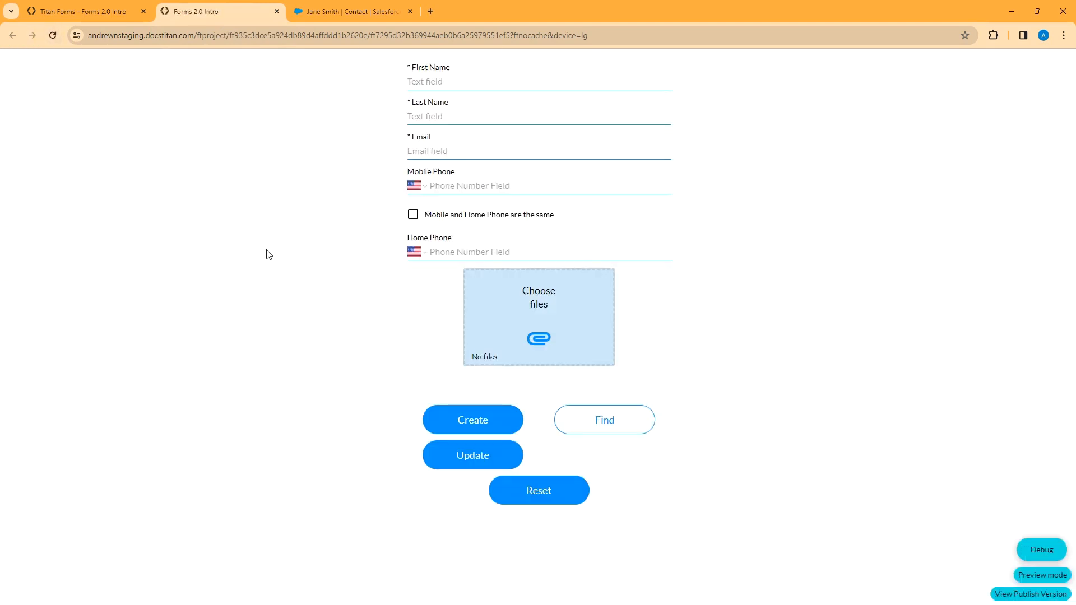
pyautogui.click(473, 428)
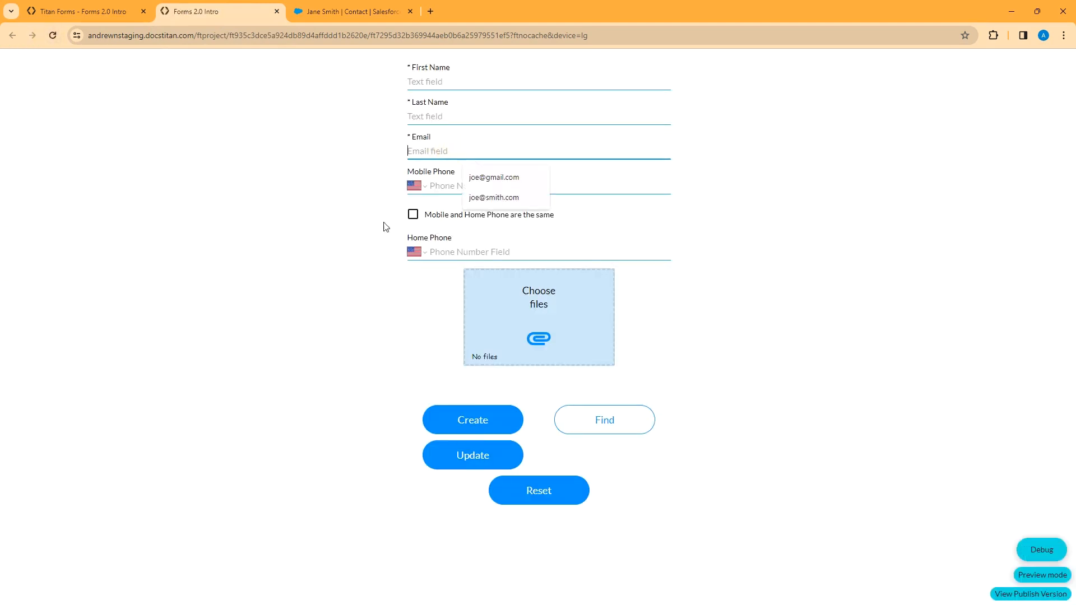
pyautogui.hotkey('ctrl', 'v')
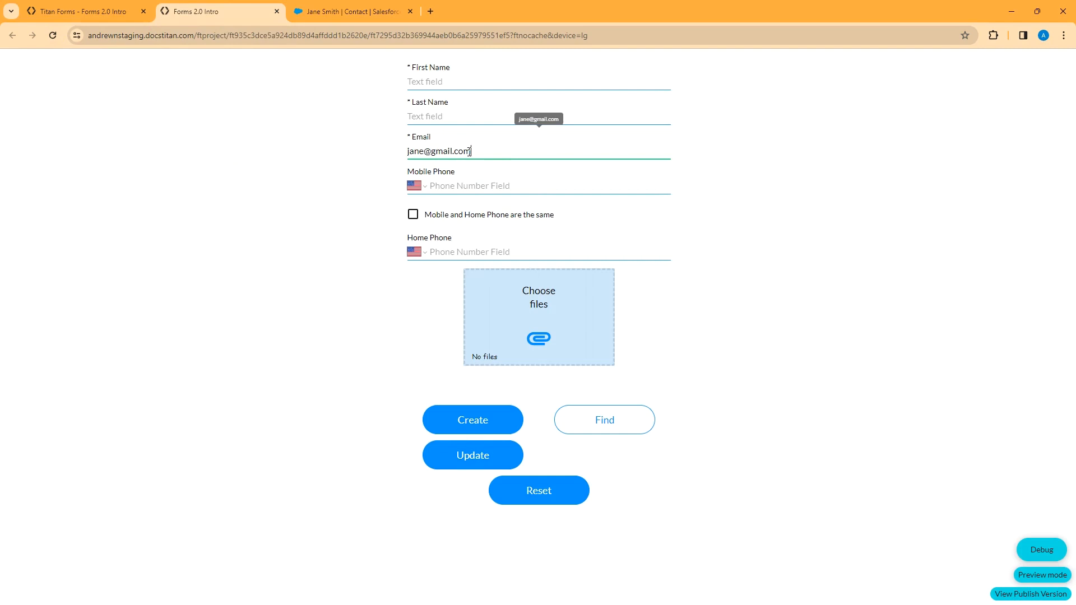
pyautogui.click(608, 421)
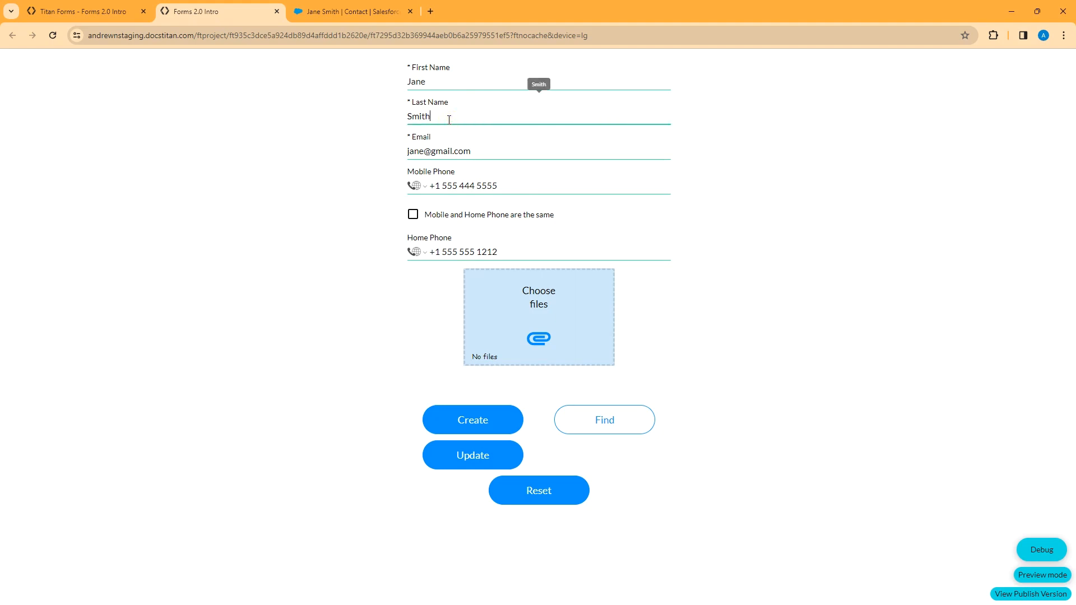
# - Replace the contact's last name in the form with a different last name
pyautogui.press('BackSpace')
pyautogui.press('BackSpace')
pyautogui.press('BackSpace')
pyautogui.press('BackSpace')
pyautogui.press('BackSpace')
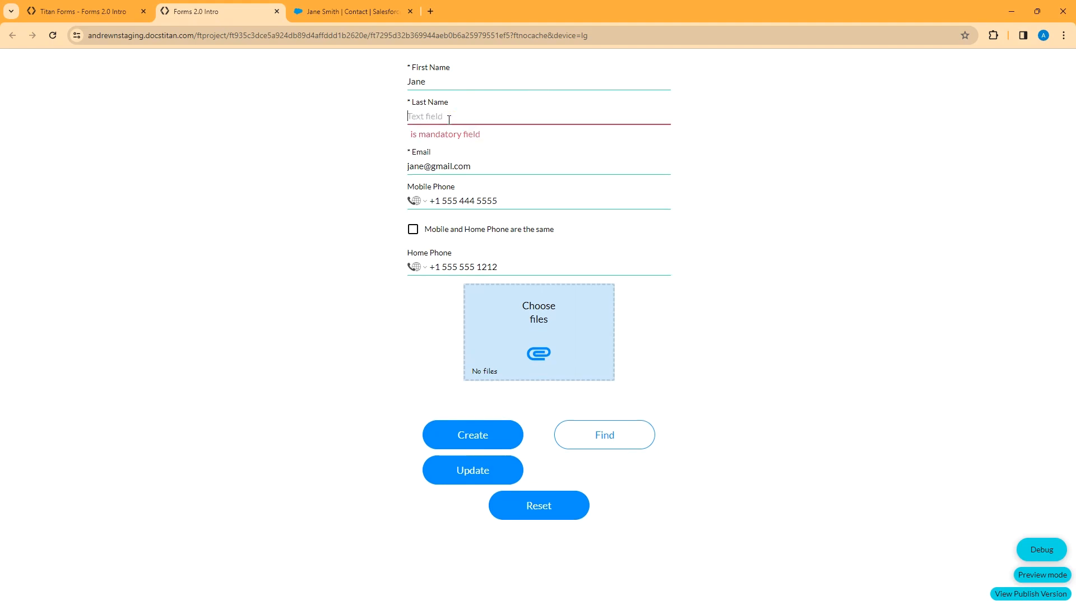
pyautogui.write('Jones')
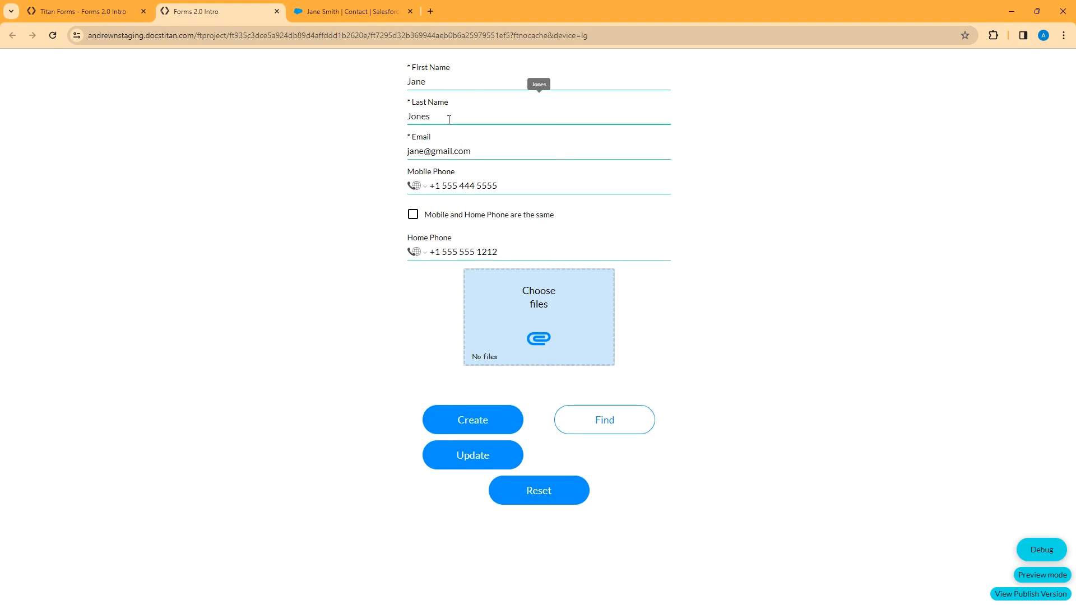
# - Replace the last four digits of the contact's Mobile Phone number
pyautogui.click(500, 187)
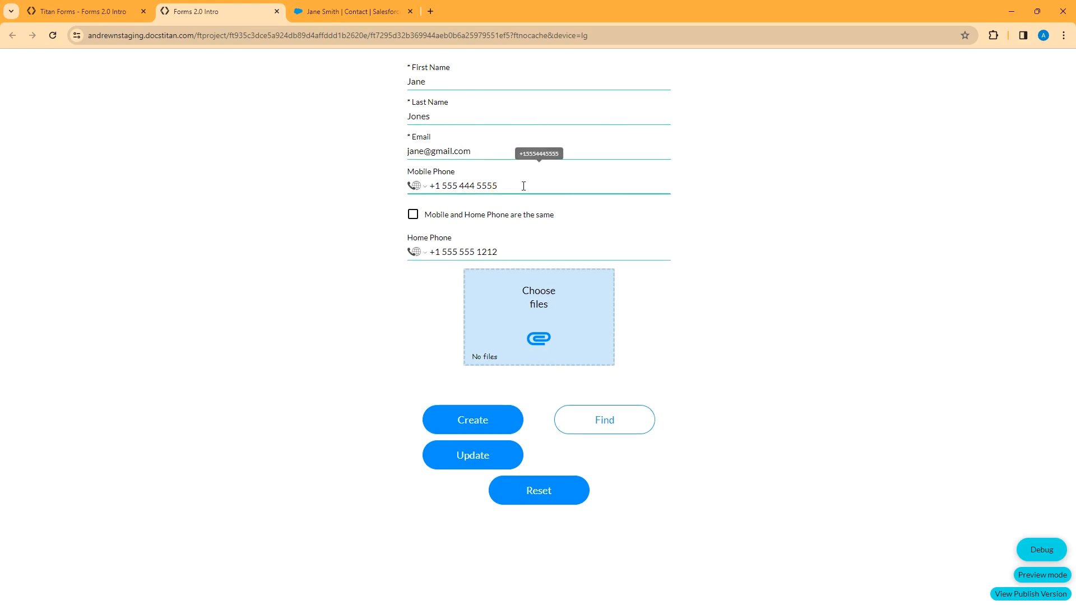
pyautogui.press('BackSpace')
pyautogui.press('BackSpace')
pyautogui.press('BackSpace')
pyautogui.press('BackSpace')
pyautogui.write('6666')
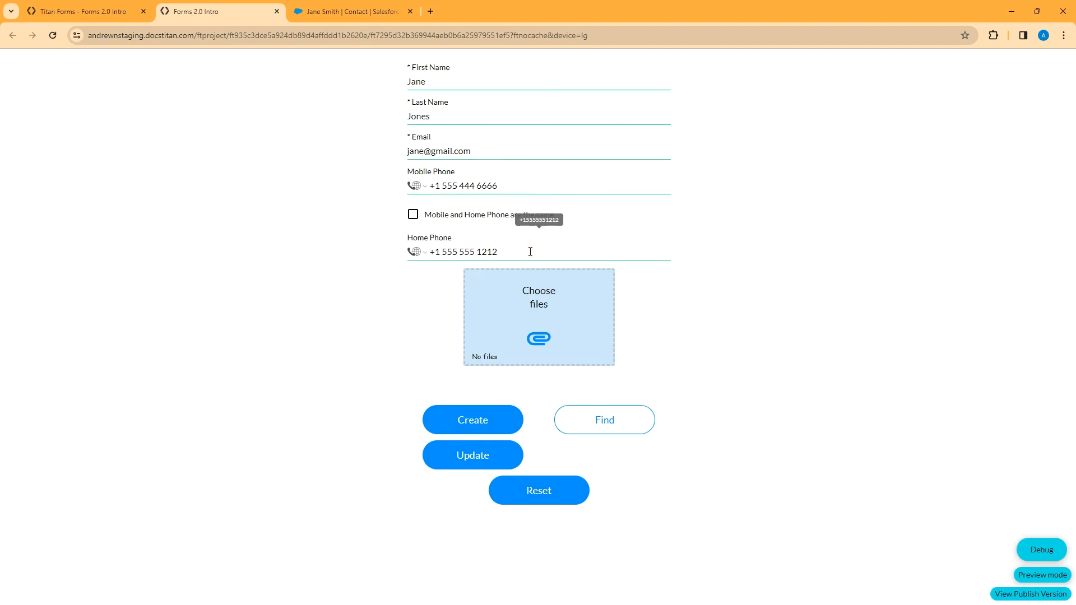
# - Replace the last four digits of the Home Phone number and submit the changes with Update
pyautogui.click(511, 256)
pyautogui.press('BackSpace')
pyautogui.press('BackSpace')
pyautogui.press('BackSpace')
pyautogui.press('BackSpace')
pyautogui.write('1313')
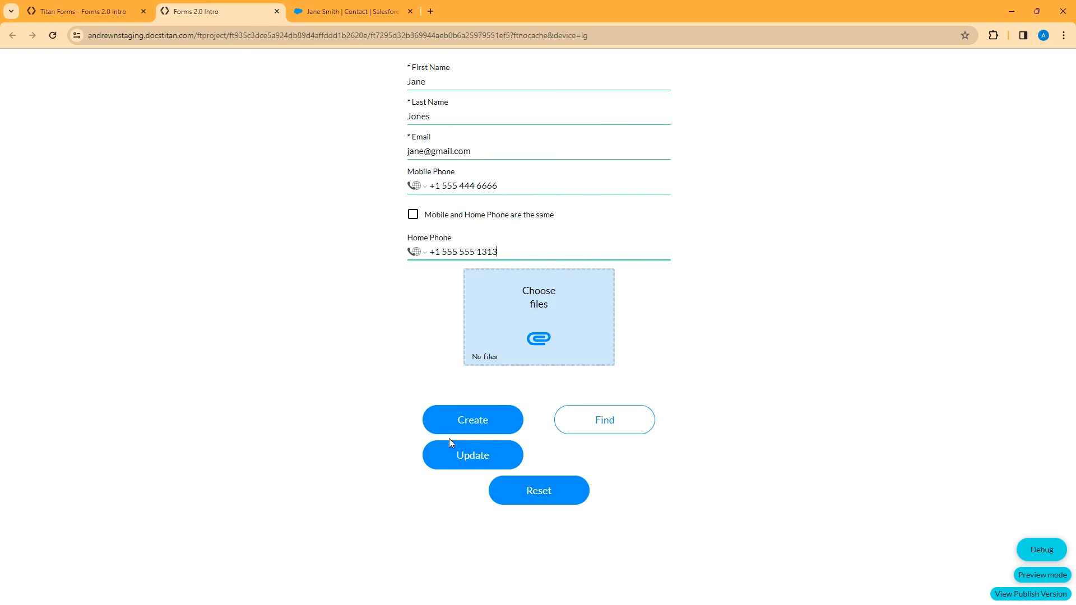
pyautogui.click(462, 460)
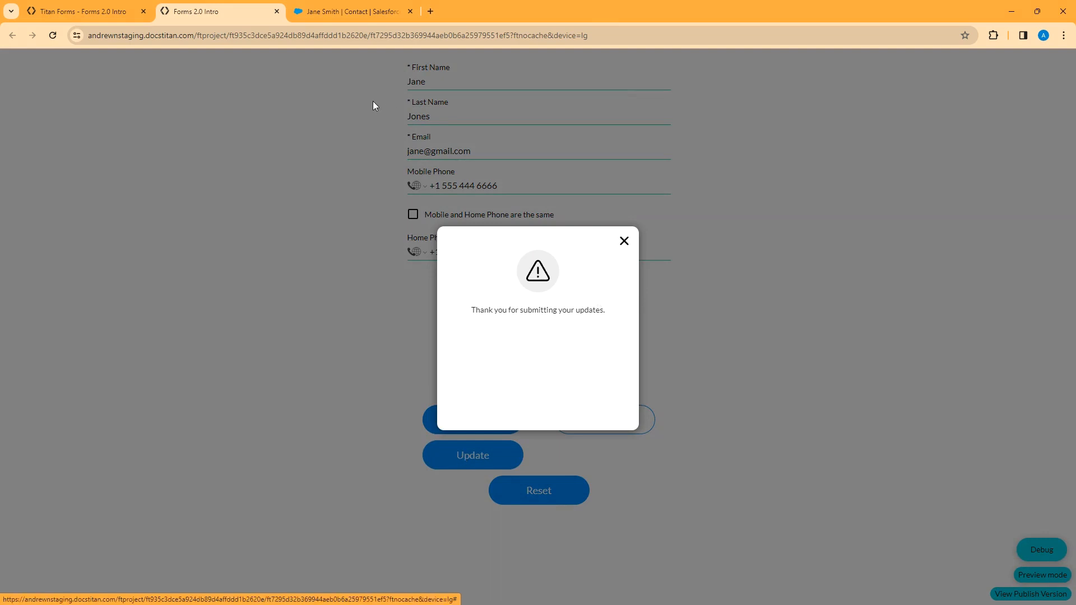
# - Switch to Salesforce, refresh the contact record and check its name and phone numbers
pyautogui.click(346, 12)
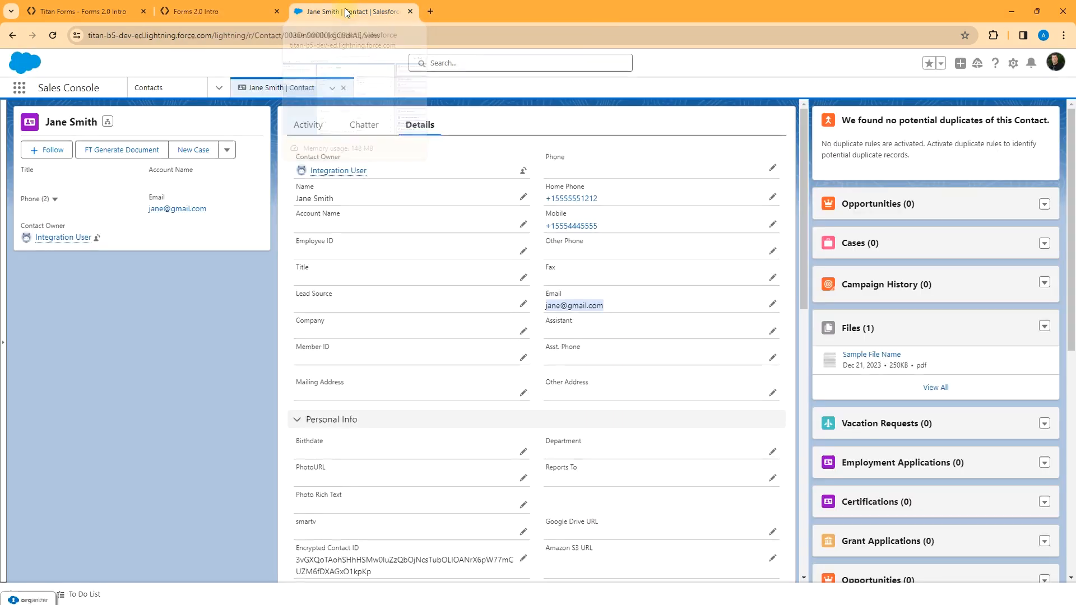
pyautogui.click(332, 88)
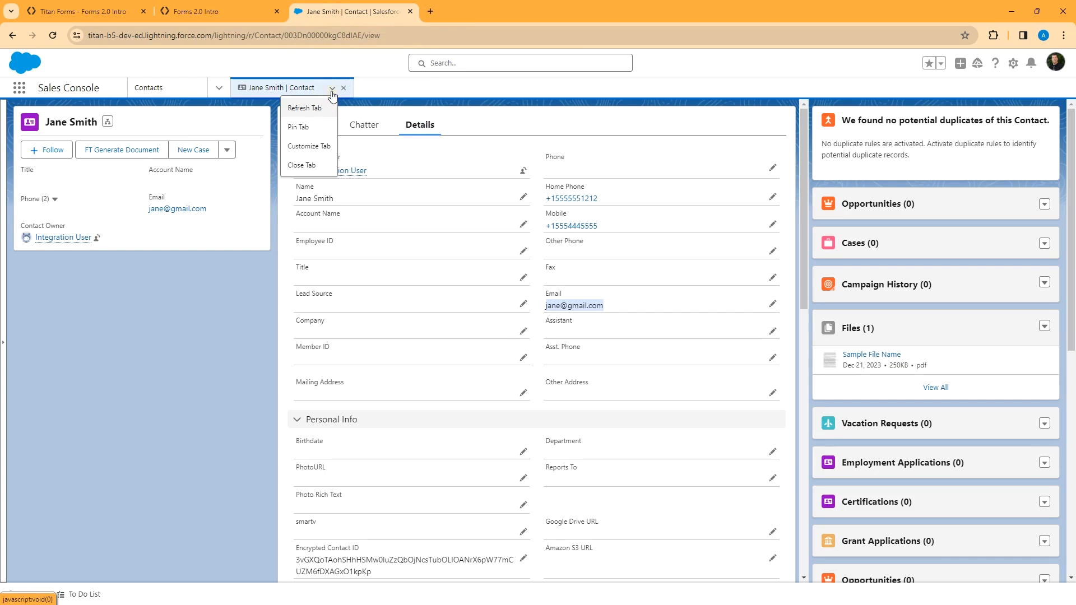
pyautogui.click(297, 107)
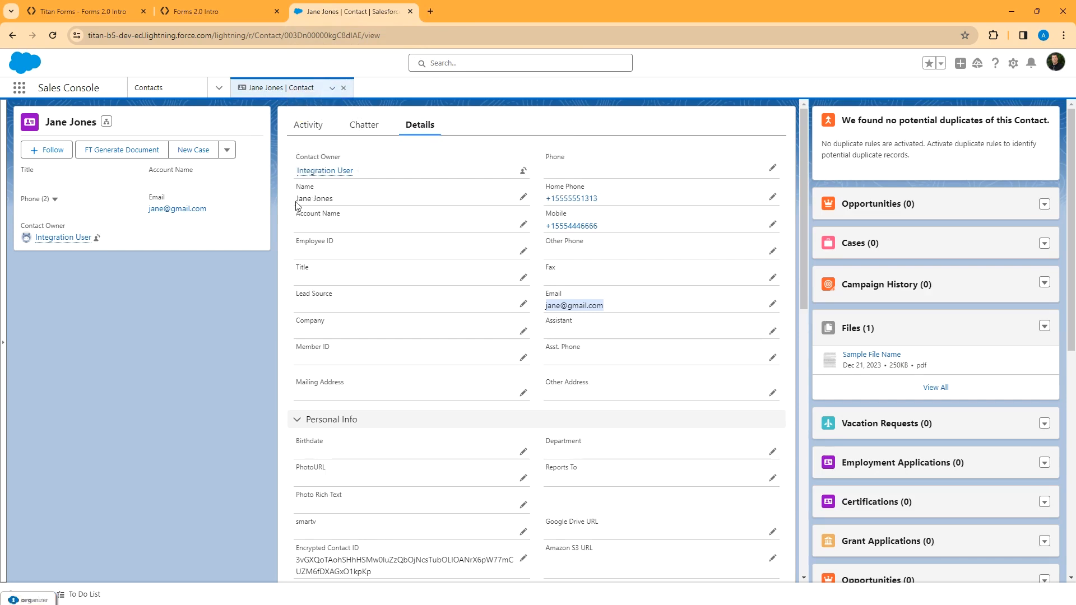
pyautogui.moveTo(296, 200); pyautogui.dragTo(333, 197)
pyautogui.click(630, 203)
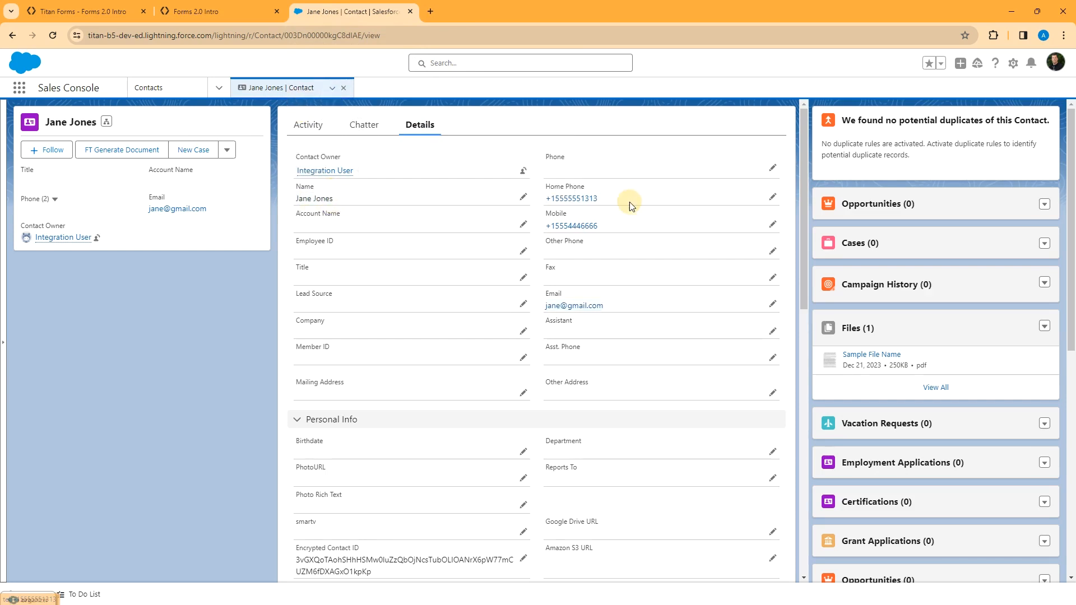